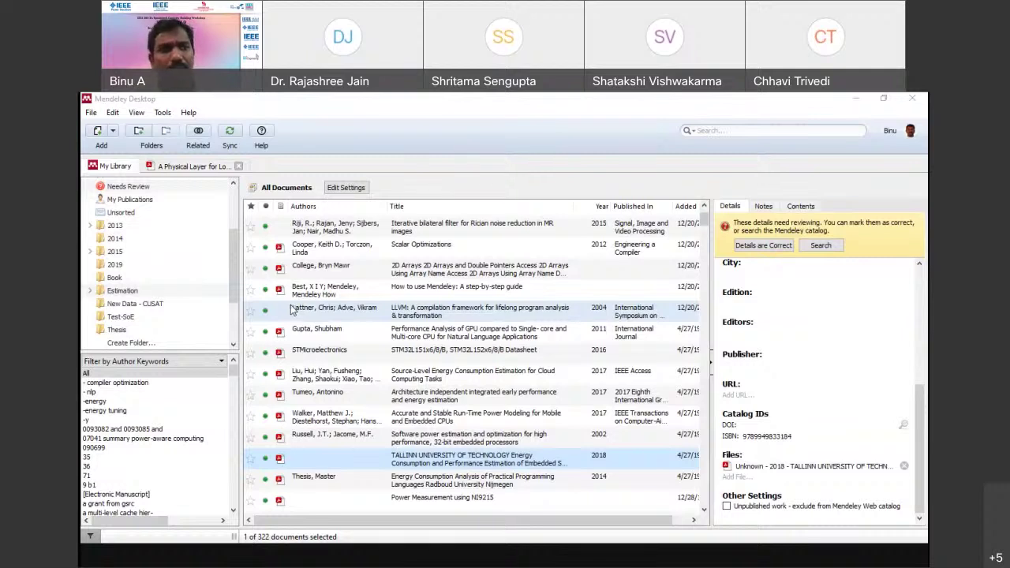
left_click(112, 132)
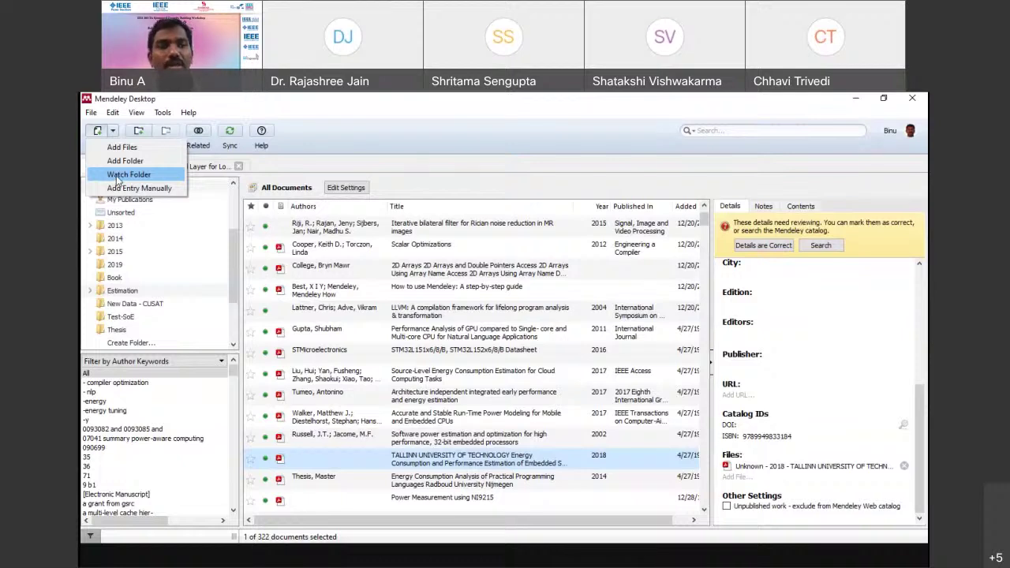
left_click(471, 325)
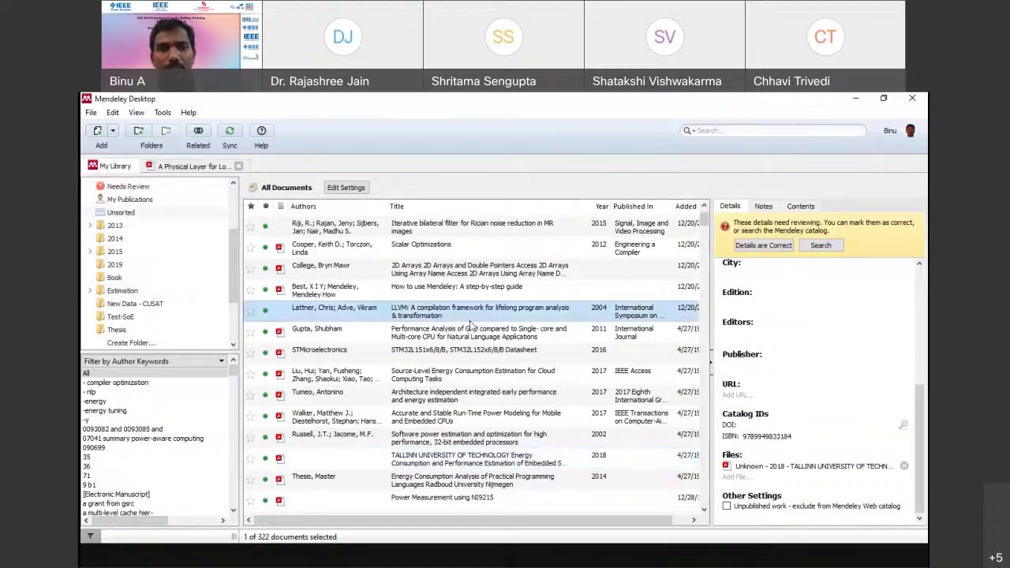
scroll(469, 325, "down", 10)
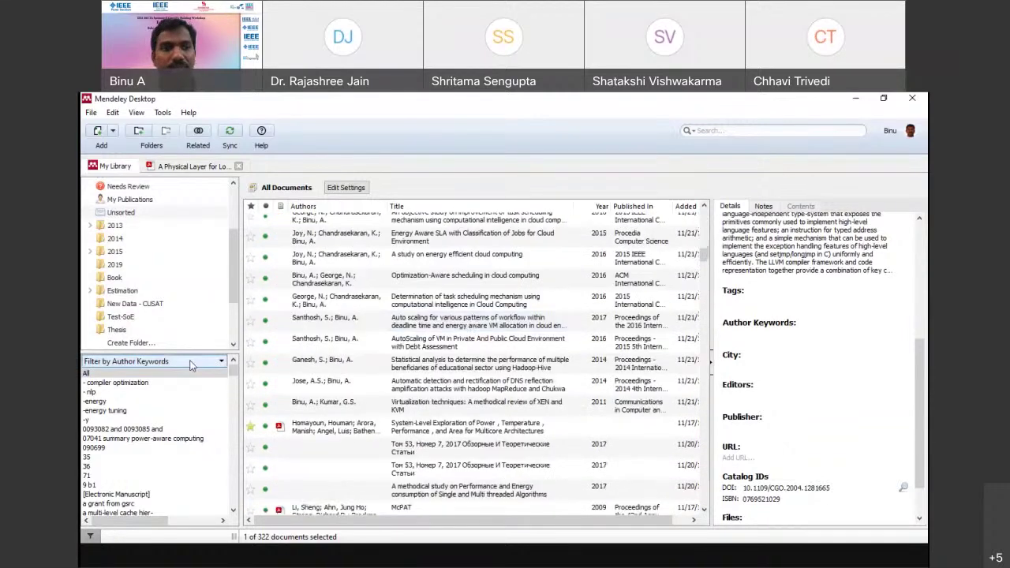
Filter the library by the author keyword "0093082 and 0093085 and" and restore the full list with All.
left_click(189, 365)
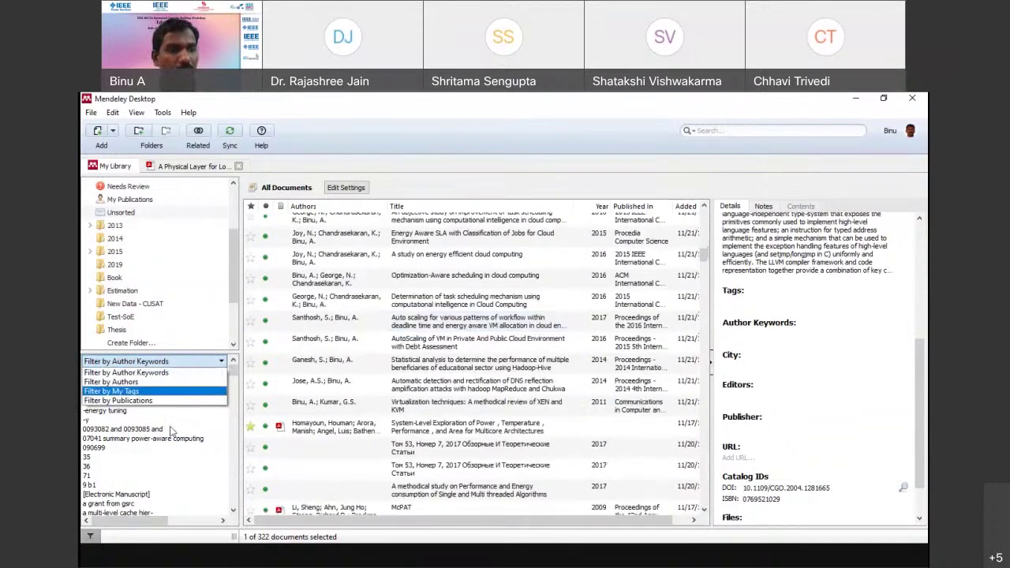
left_click(148, 379)
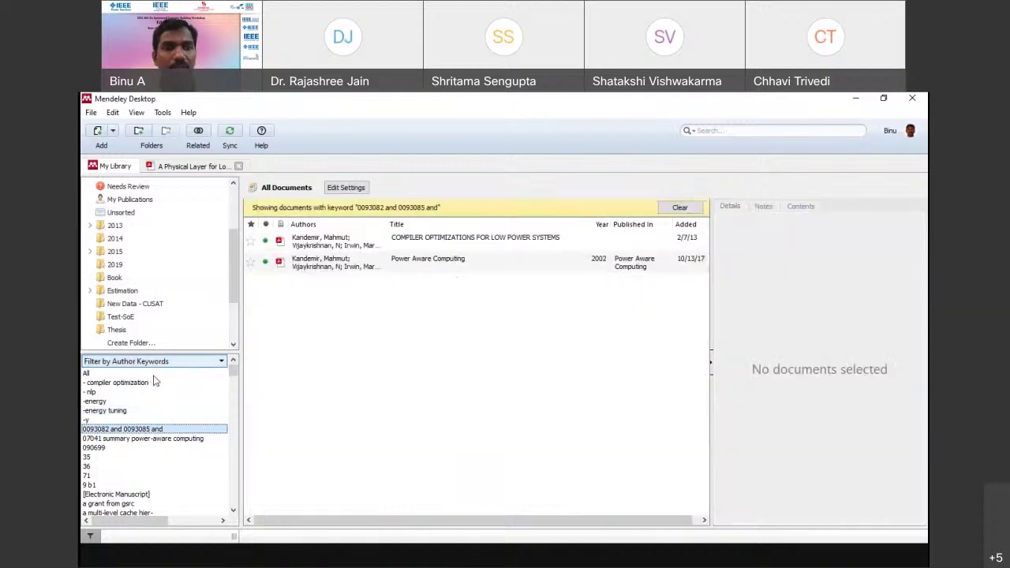
left_click(181, 362)
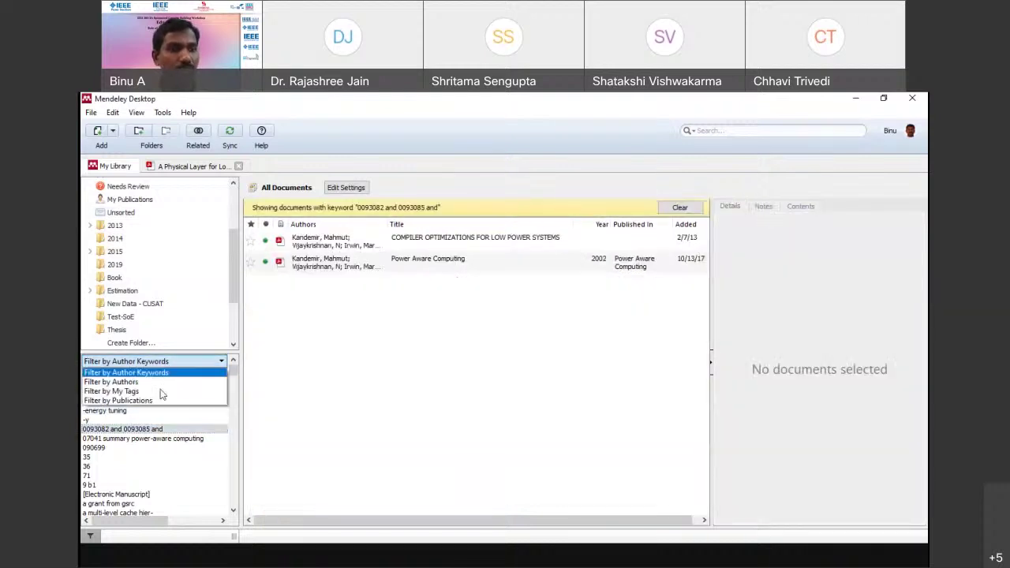
left_click(126, 373)
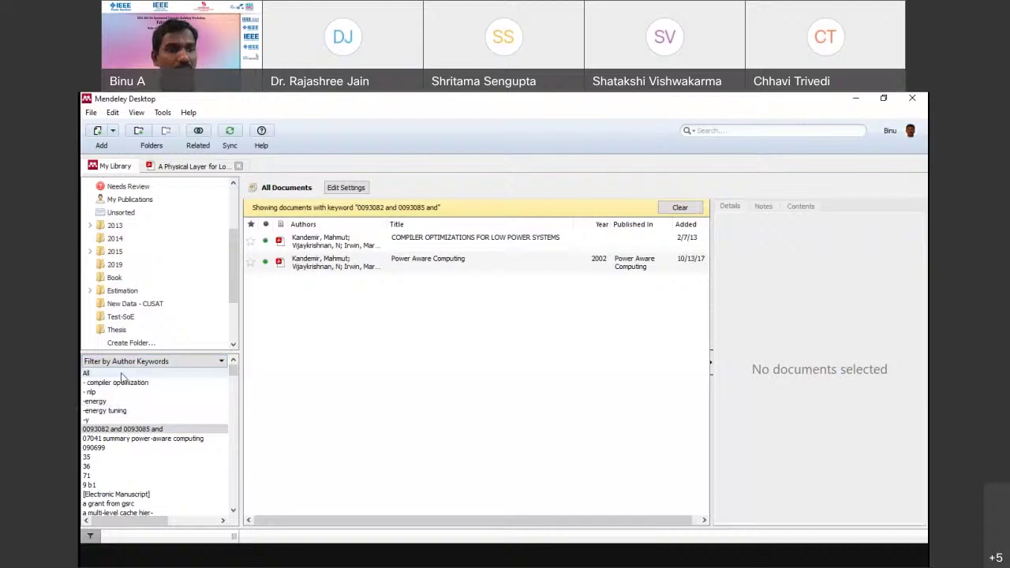
left_click(118, 374)
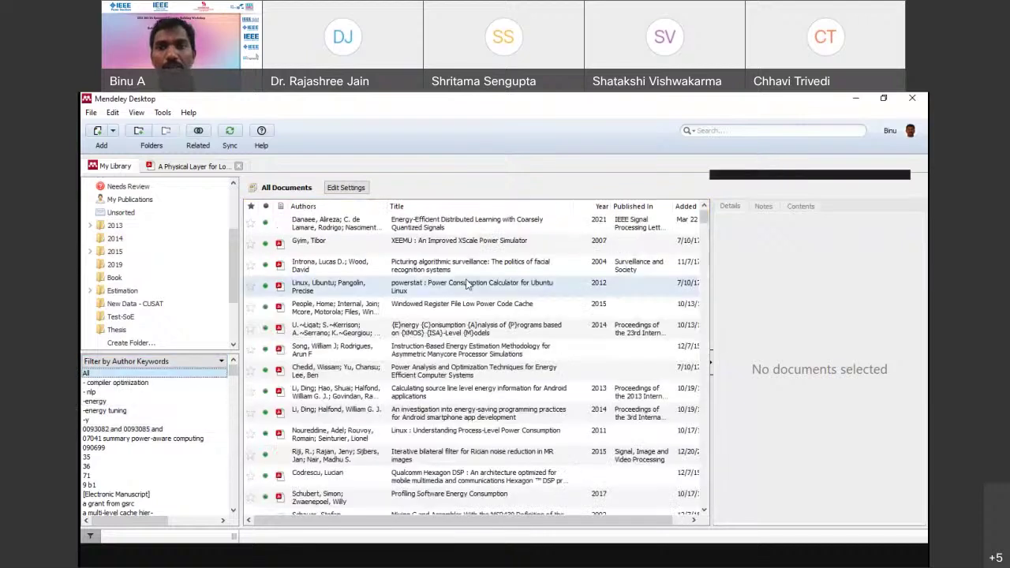
scroll(706, 216, "down", 15)
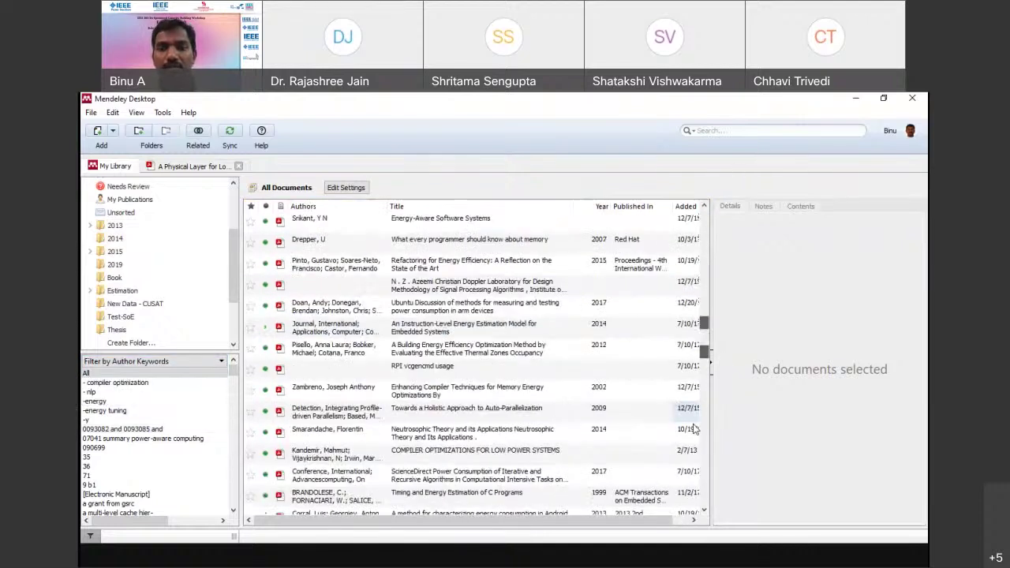
left_click_drag(703, 472, 704, 214)
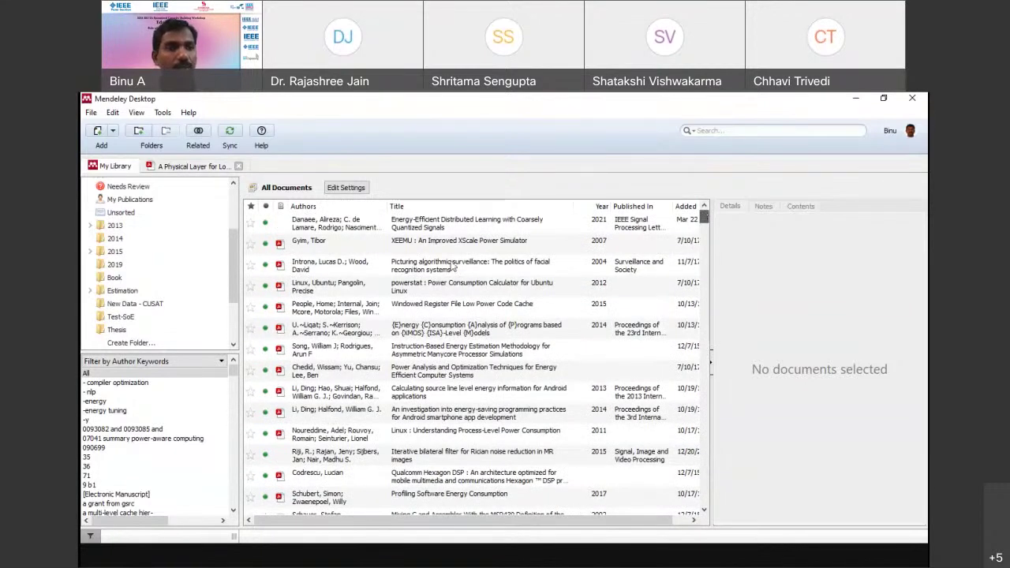
left_click_drag(236, 254, 233, 305)
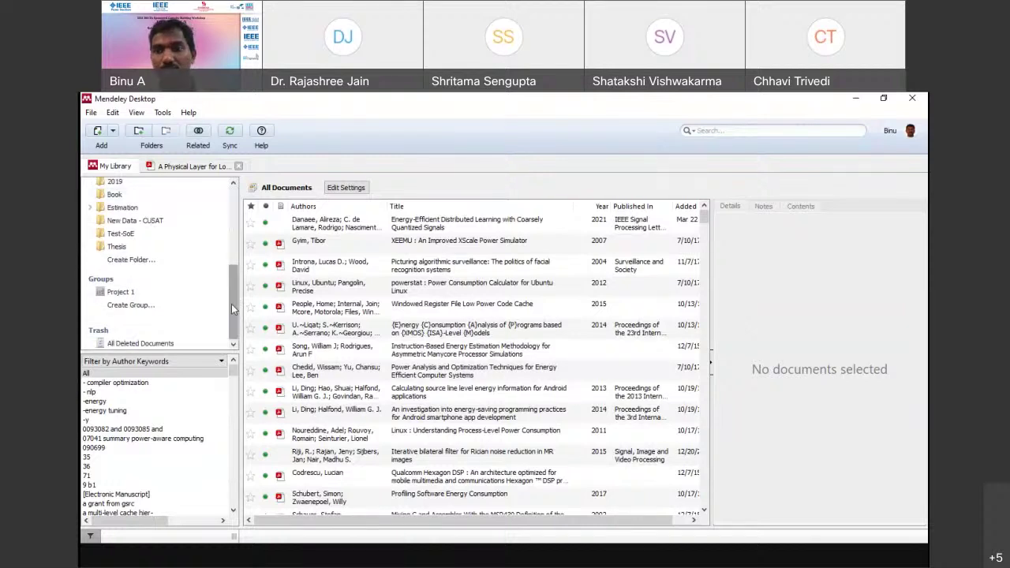
left_click_drag(231, 304, 231, 273)
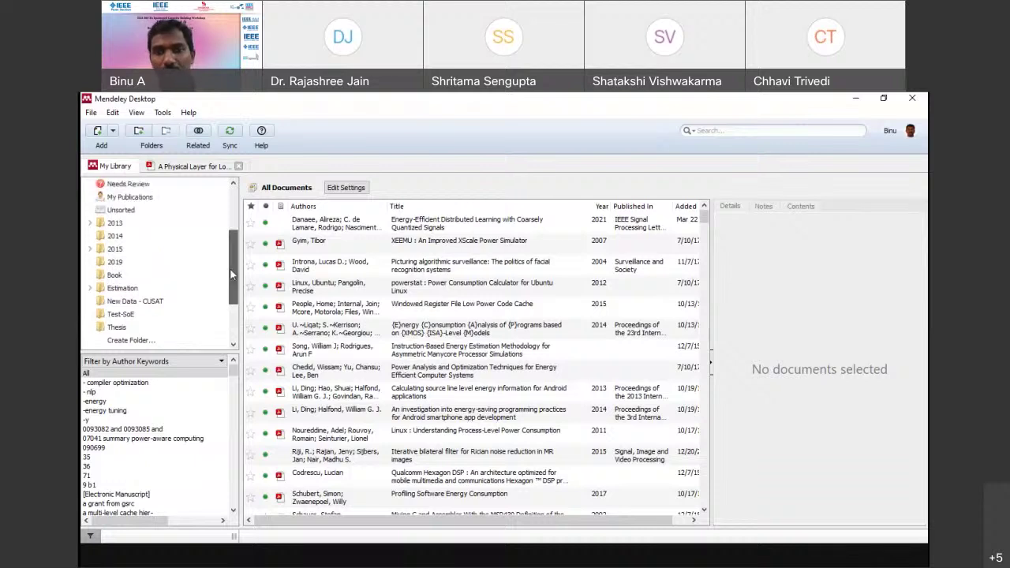
Examine the details of various papers in All Documents, checking their catalog IDs for an entry with a DOI.
left_click(622, 241)
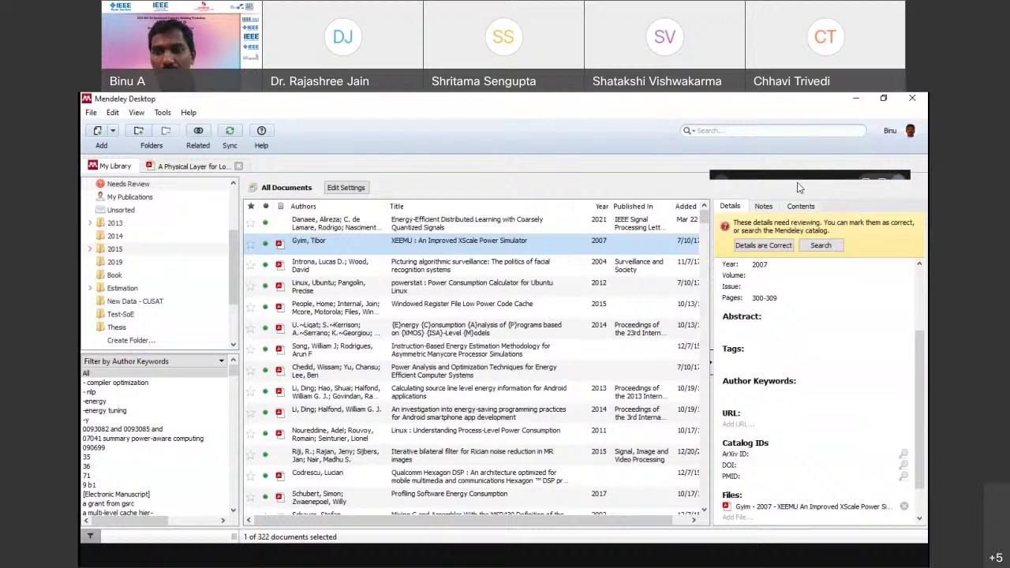
left_click(615, 310)
scroll(832, 451, "up", 2)
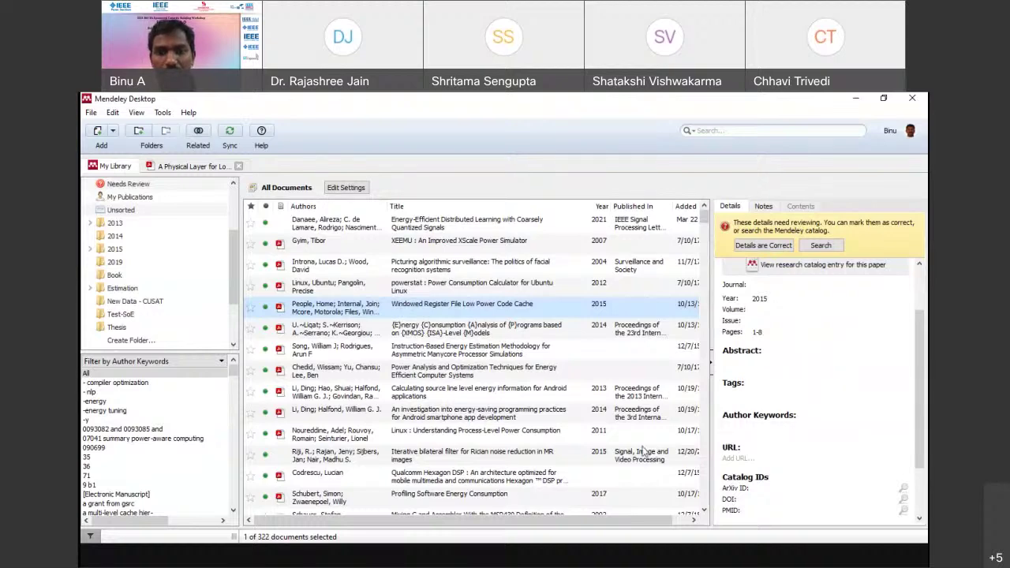
scroll(643, 451, "down", 2)
left_click(631, 377)
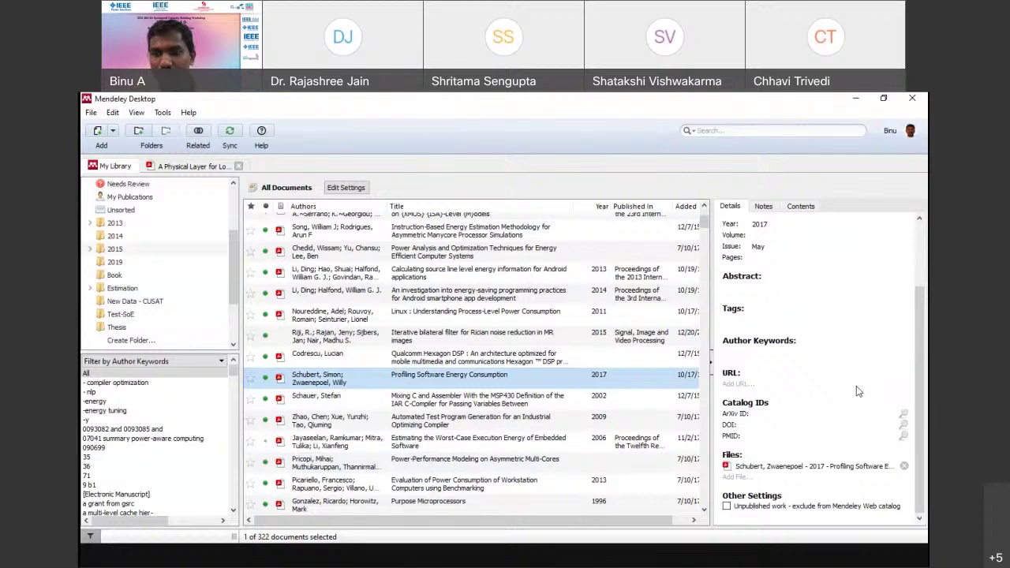
left_click(610, 406)
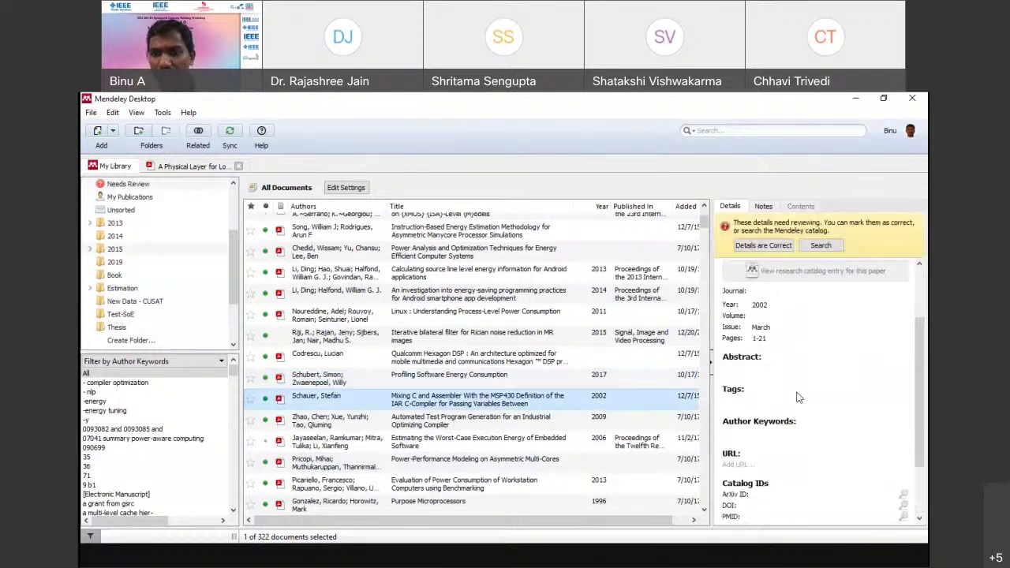
left_click(653, 420)
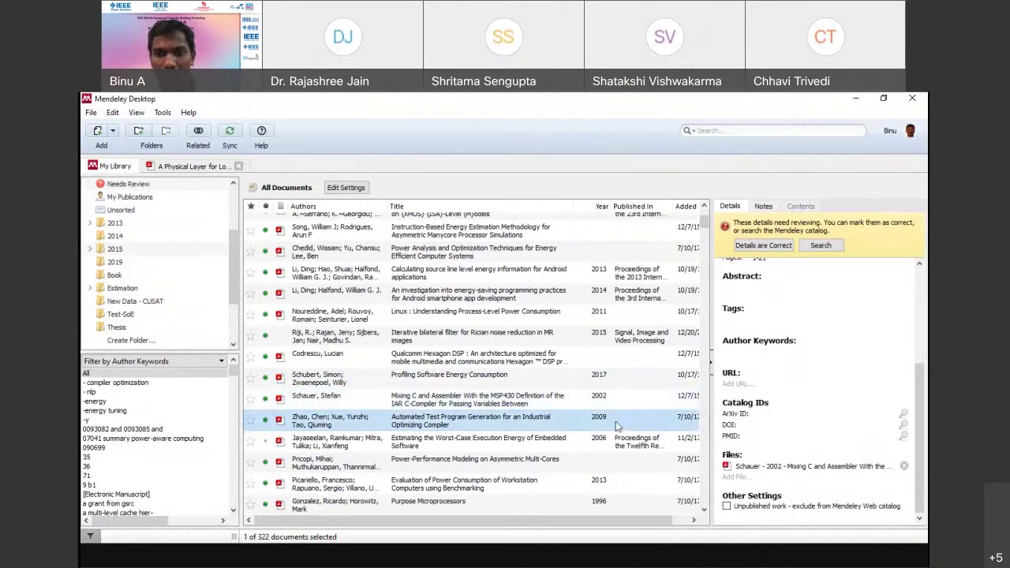
scroll(618, 426, "down", 2)
left_click(627, 402)
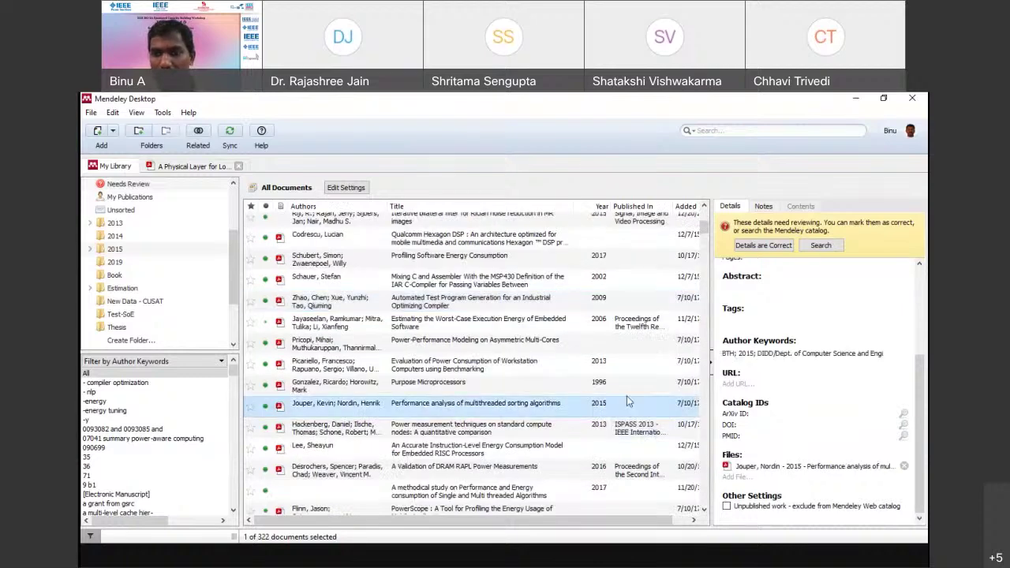
left_click(638, 386)
scroll(638, 385, "up", 4)
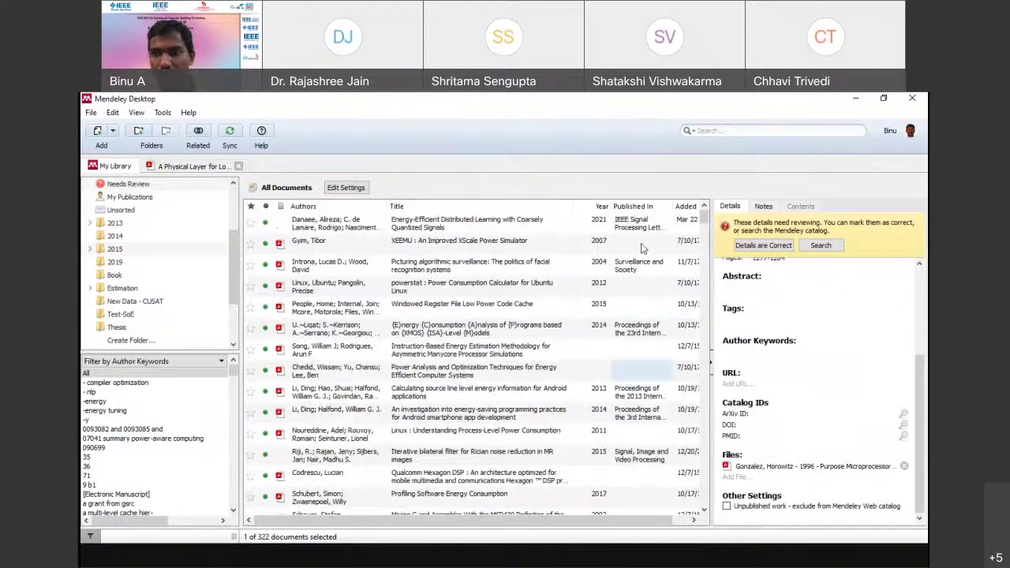
left_click(627, 242)
left_click(623, 268)
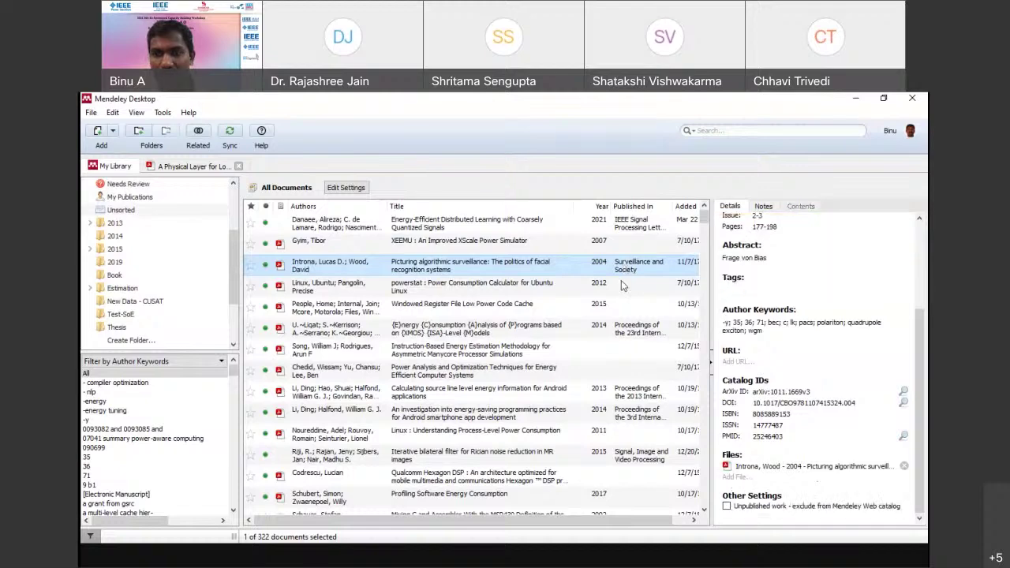
left_click(621, 285)
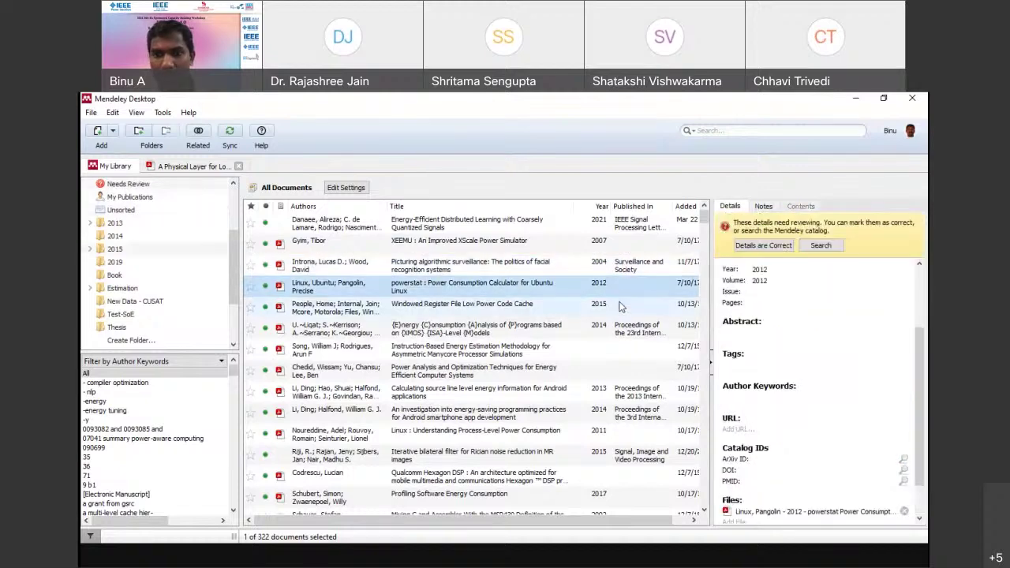
left_click(621, 307)
left_click(632, 341)
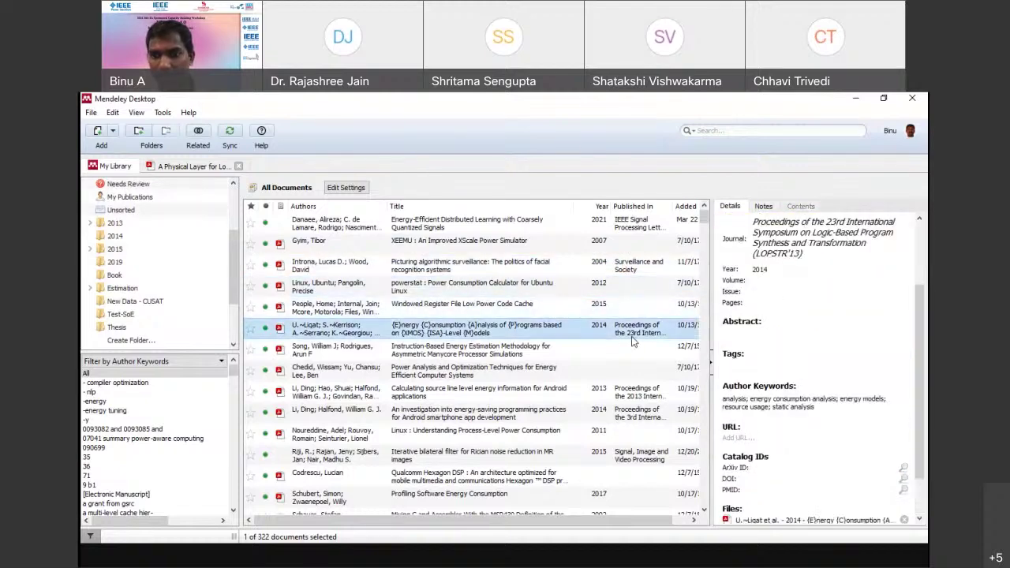
scroll(630, 371, "down", 2)
left_click(629, 376)
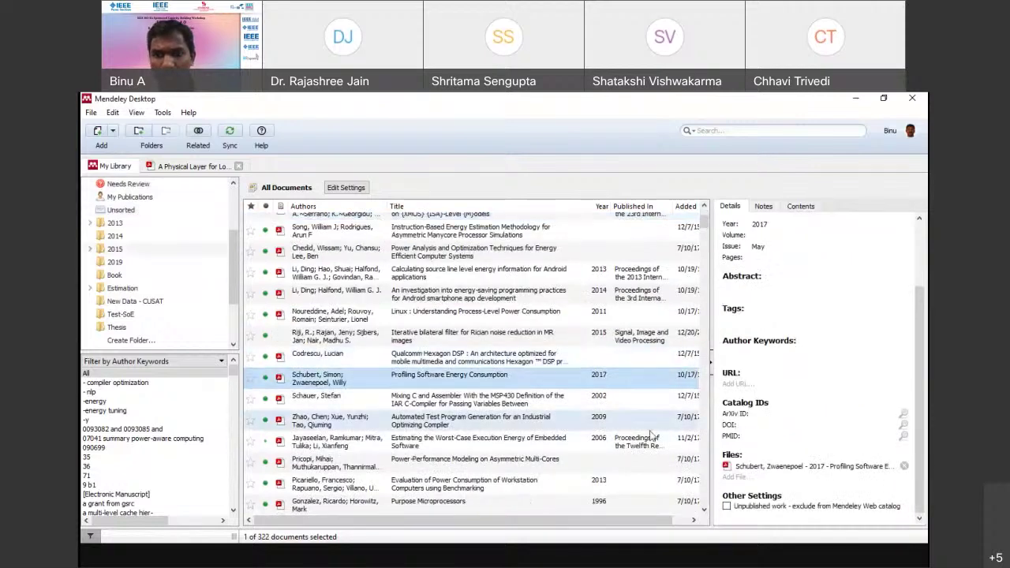
left_click(647, 442)
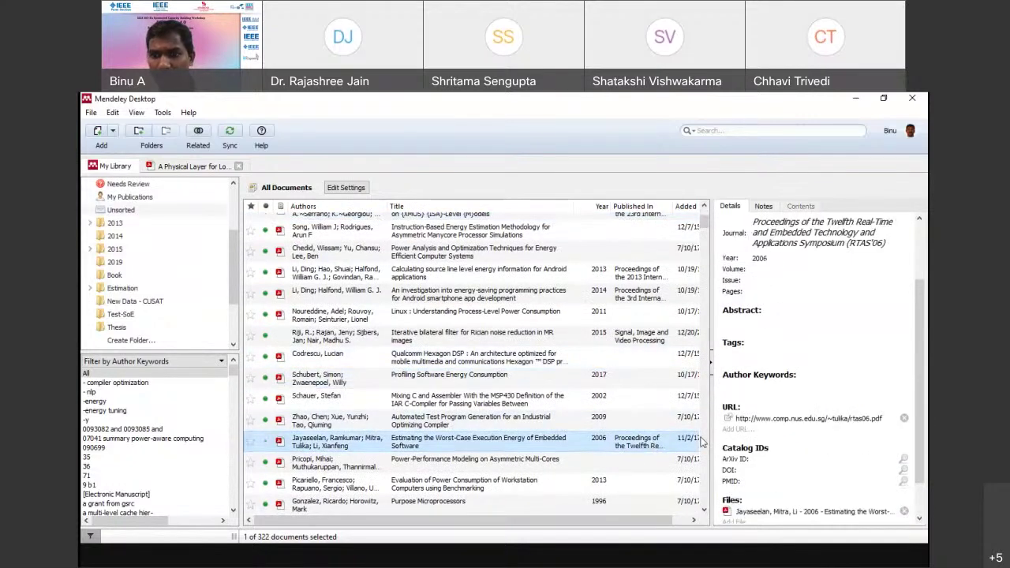
scroll(663, 437, "down", 2)
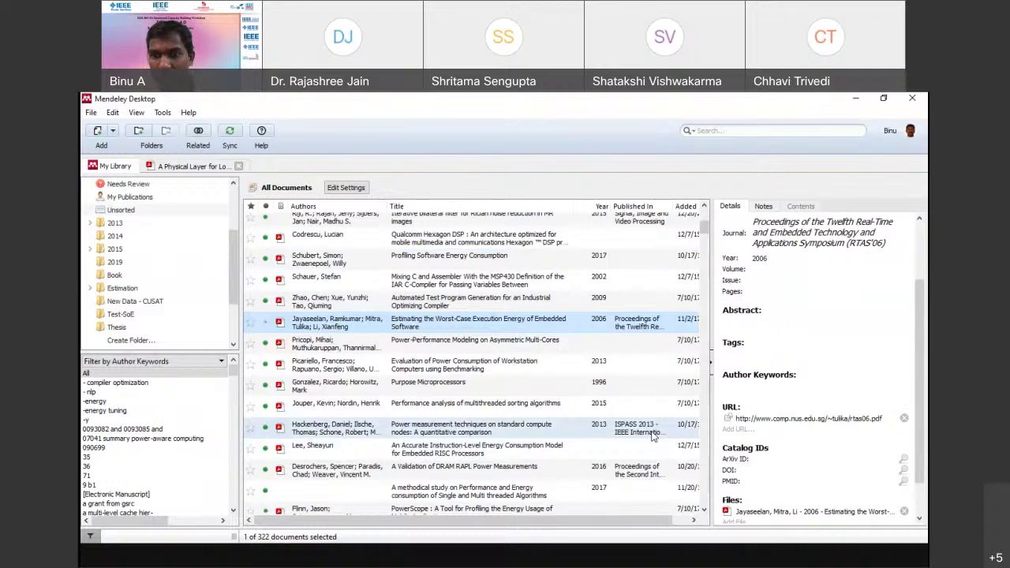
Update the details of "Power measurement techniques on standard compute nodes" by looking up its DOI 10.1109/ISPASS.2013.6557170.
left_click(653, 433)
scroll(813, 436, "down", 4)
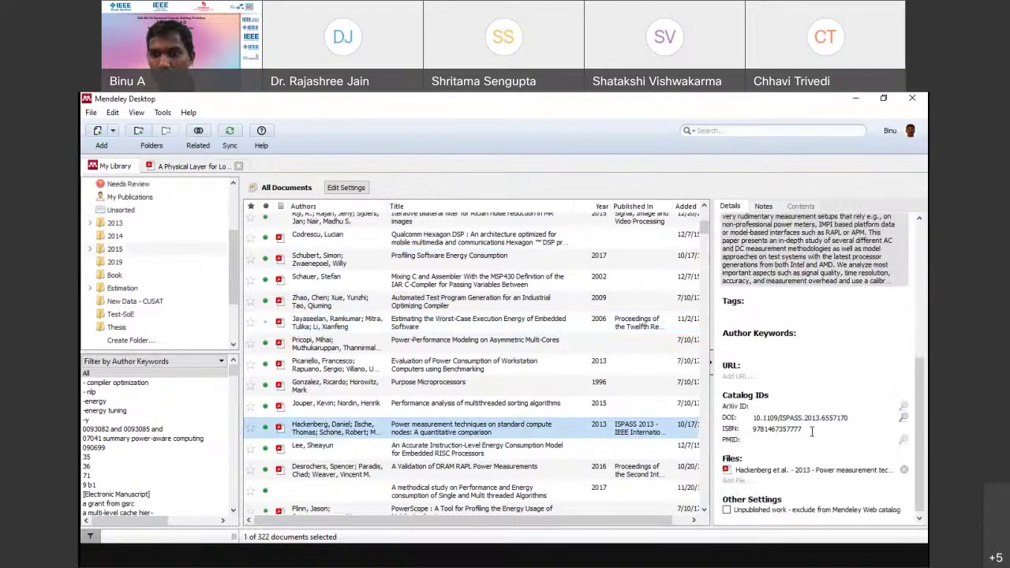
left_click_drag(754, 417, 836, 417)
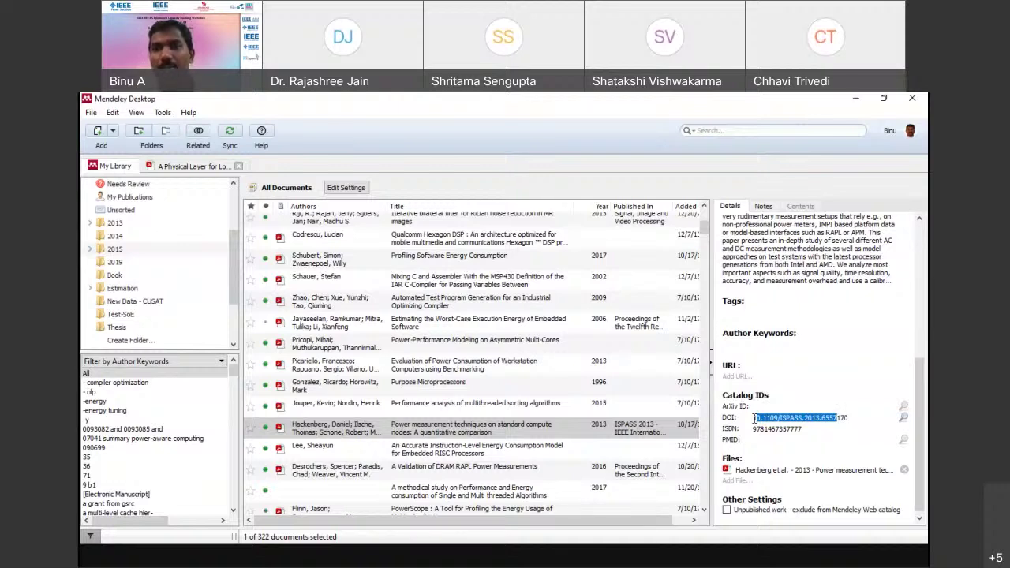
left_click_drag(754, 418, 851, 419)
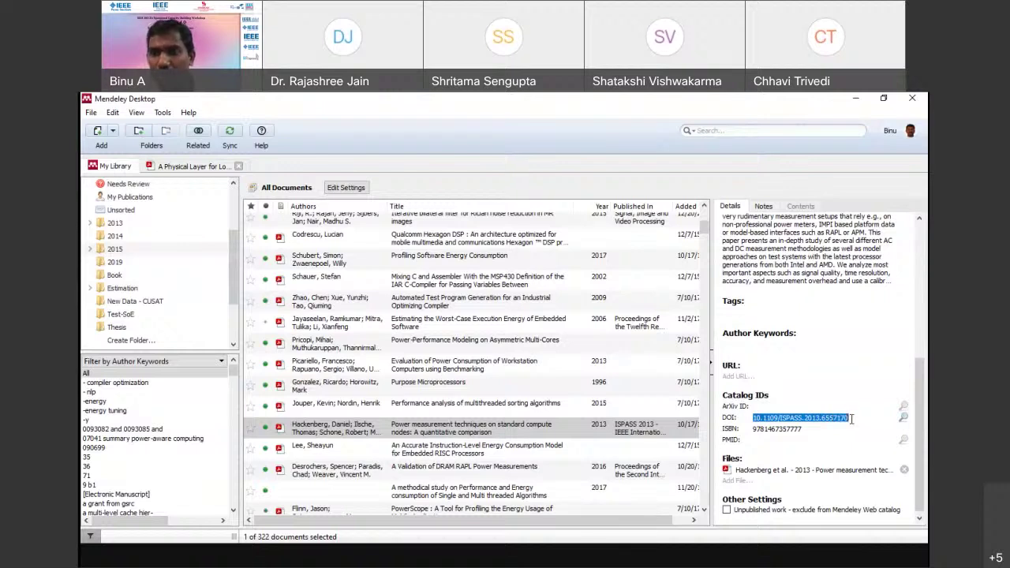
left_click(905, 419)
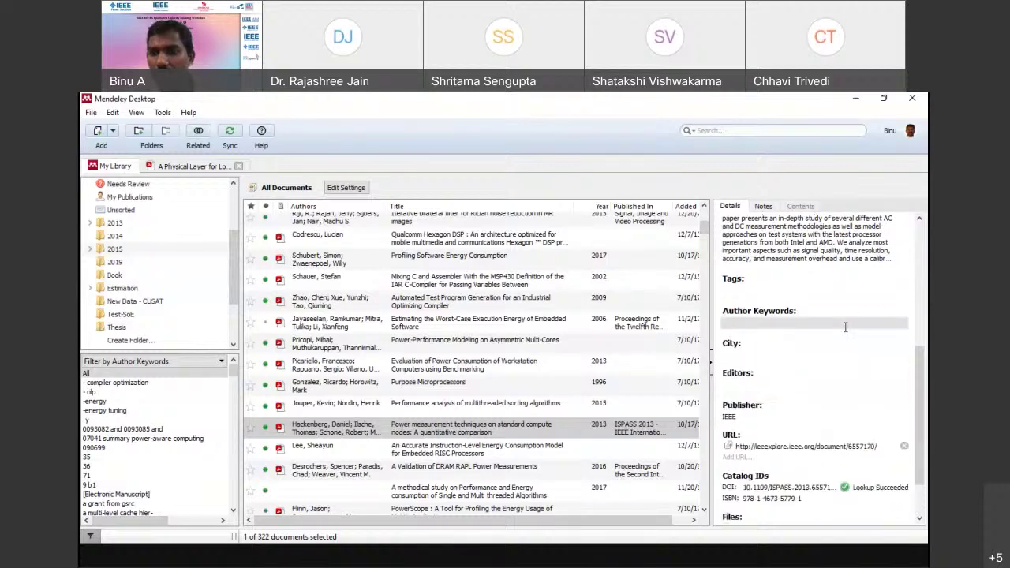
left_click_drag(919, 401, 921, 330)
scroll(915, 385, "down", 8)
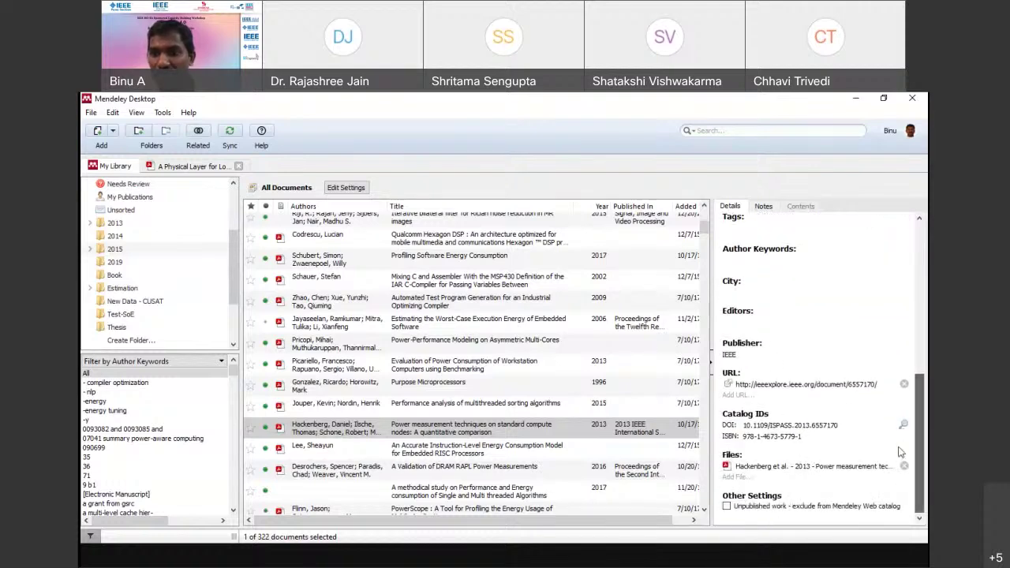
Update the details of "A Validation of DRAM RAPL Power Measurements" by looking up its DOI 10.1145/2989081.2989088, and review them.
left_click(637, 366)
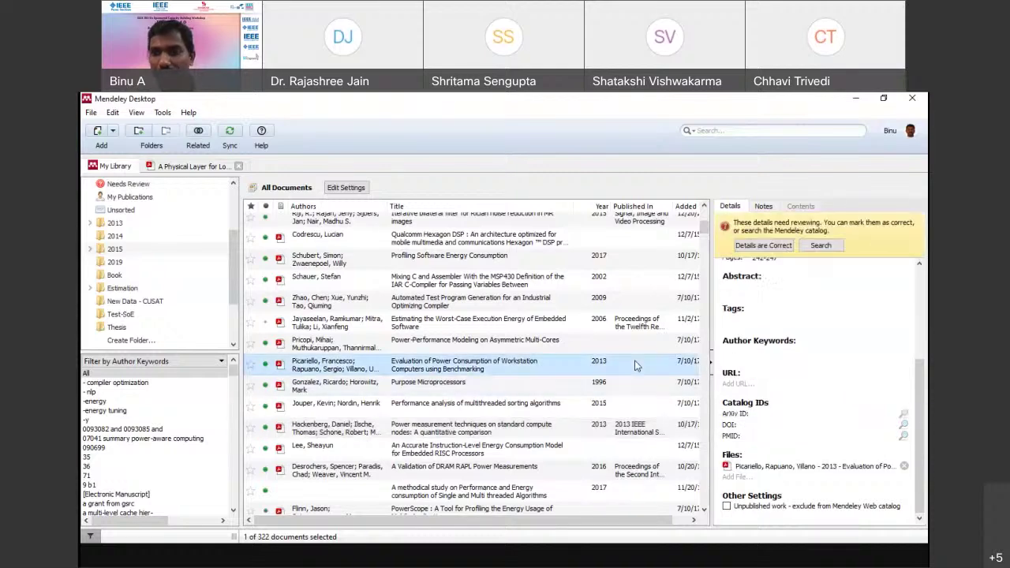
left_click(646, 472)
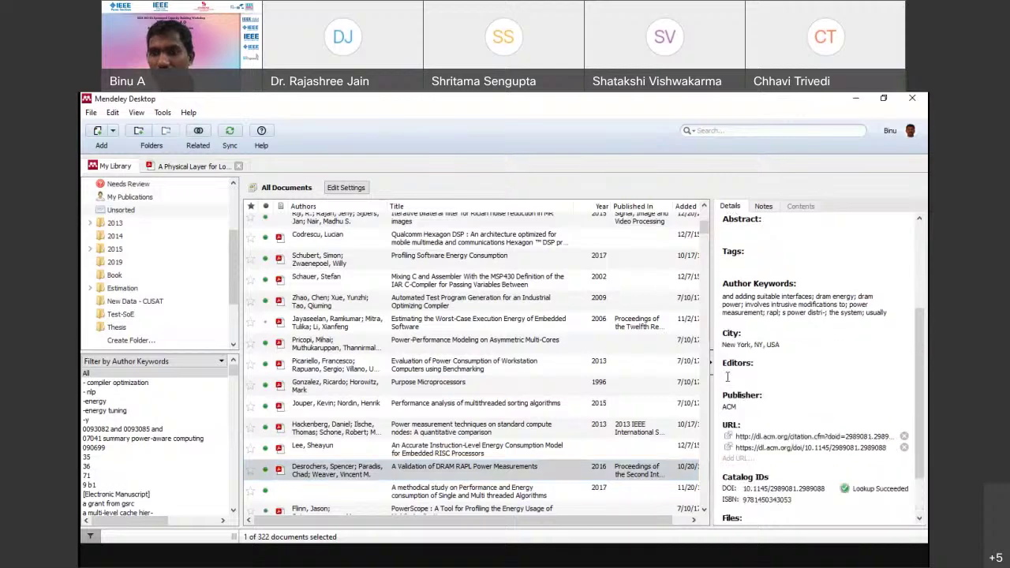
scroll(576, 418, "down", 1)
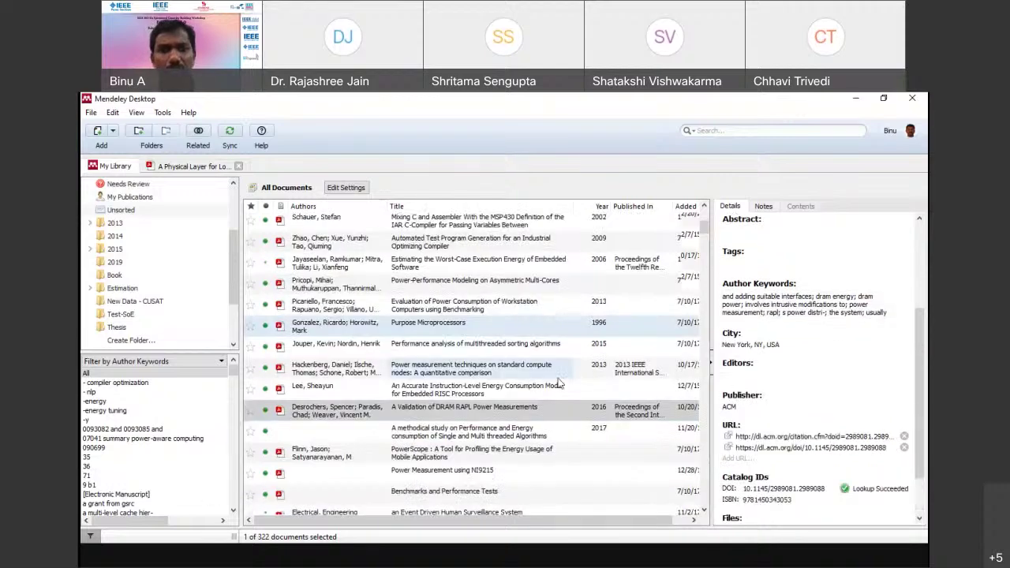
scroll(557, 383, "down", 5)
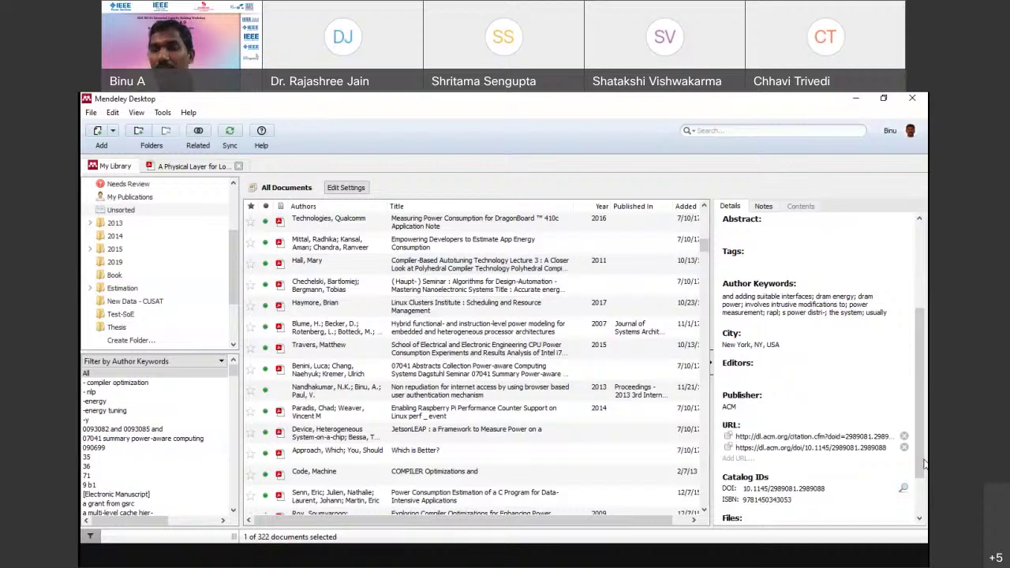
scroll(893, 477, "down", 1)
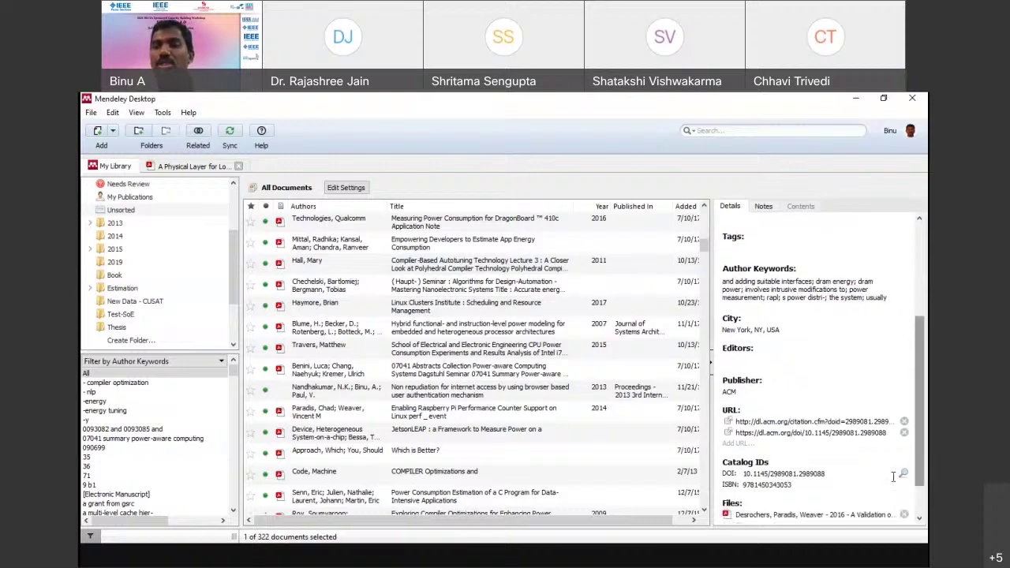
Refresh the selected paper's metadata by repeating the lookup of DOI 10.1145/2989081.2989088.
left_click(903, 474)
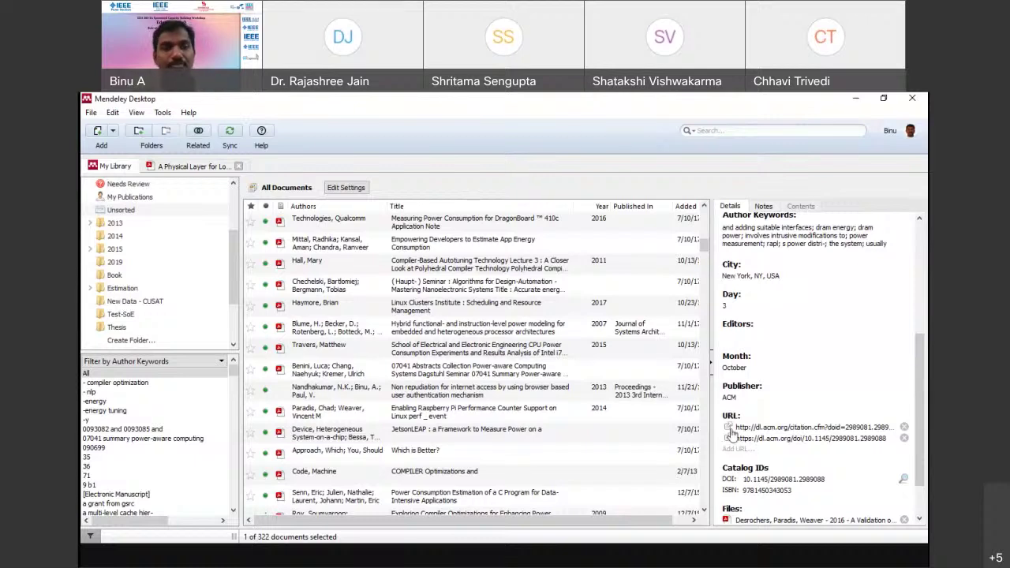
scroll(375, 373, "up", 5)
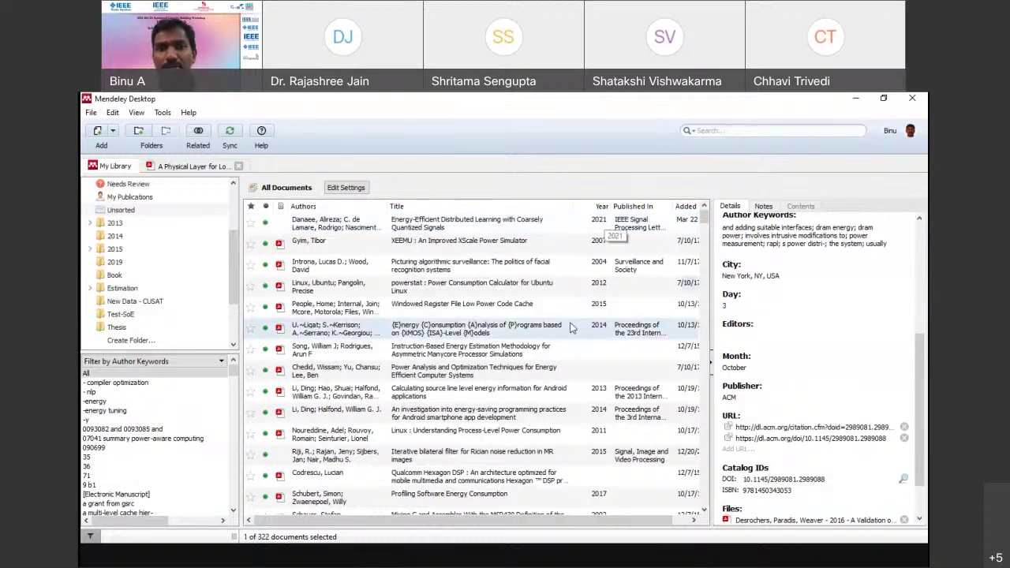
In "A Physical Layer for Low Power Optical Wireless Communications", highlight the OFDM passage and the abstract passage about efficient transmitter frontends.
left_click(184, 170)
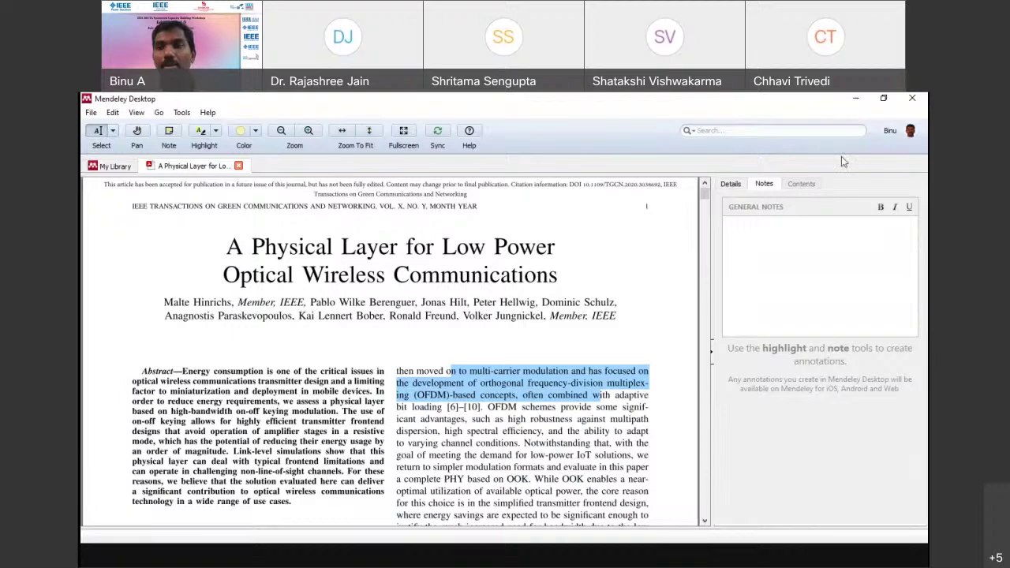
left_click(855, 319)
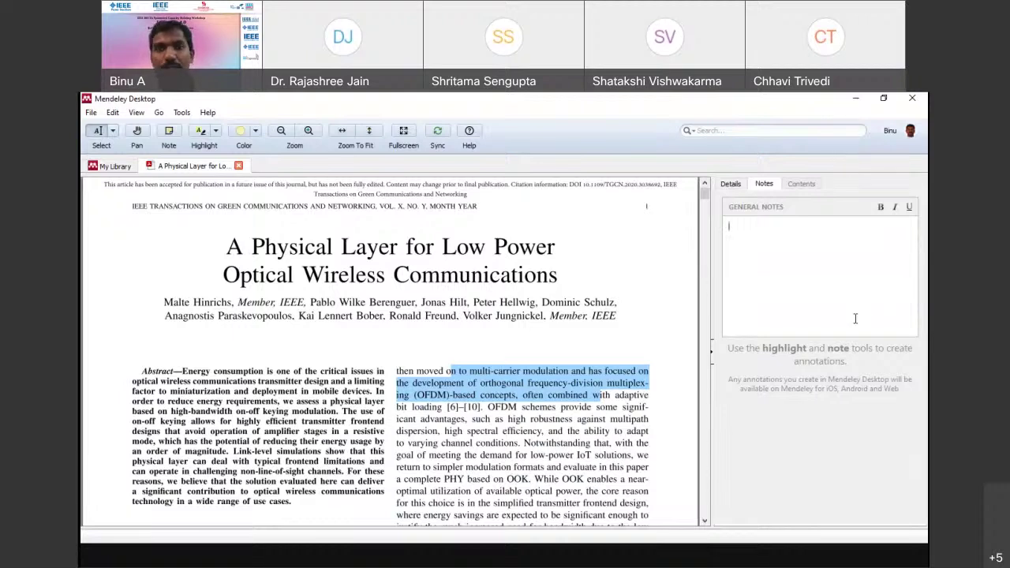
left_click(172, 133)
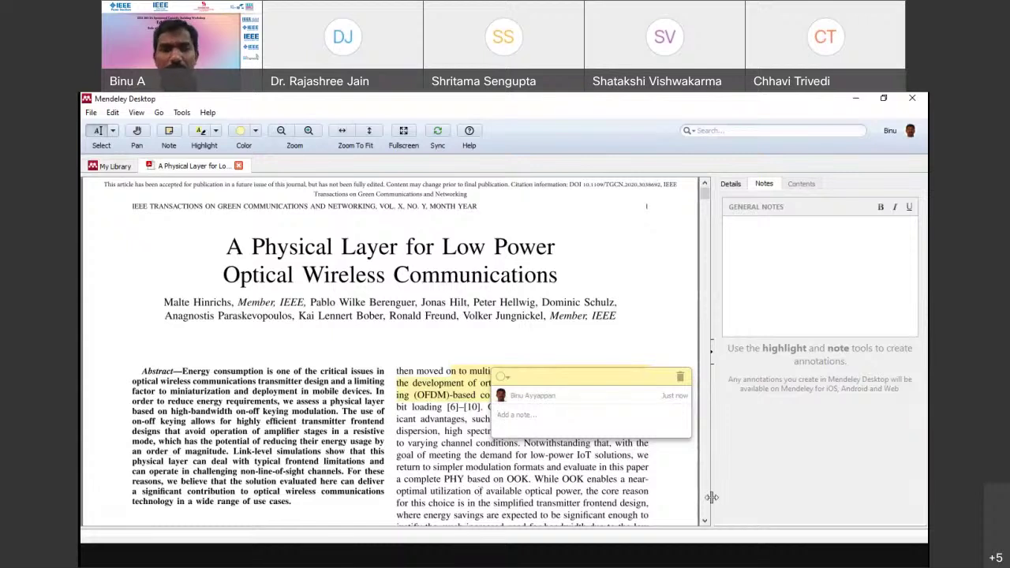
left_click(202, 134)
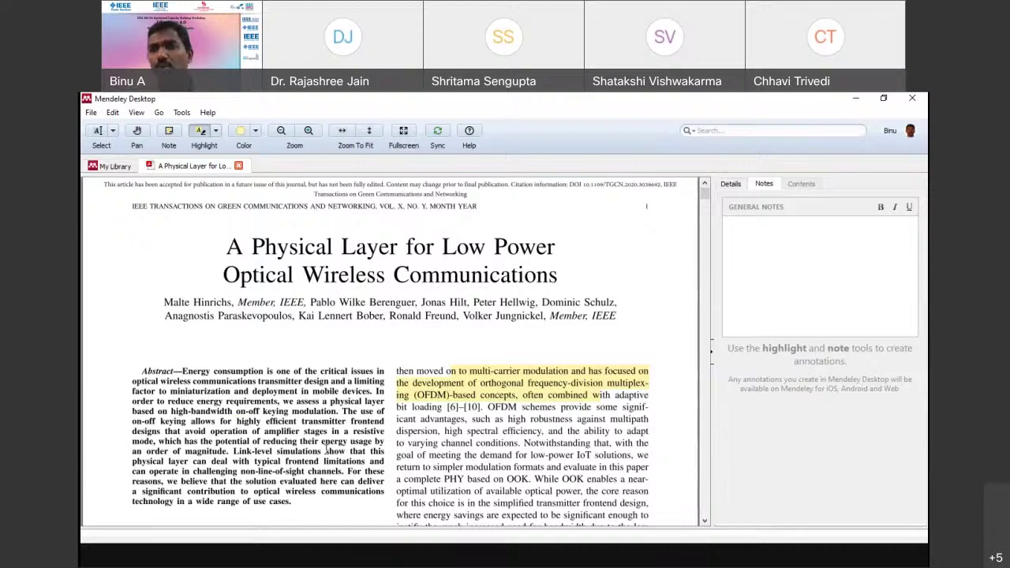
left_click_drag(242, 421, 436, 468)
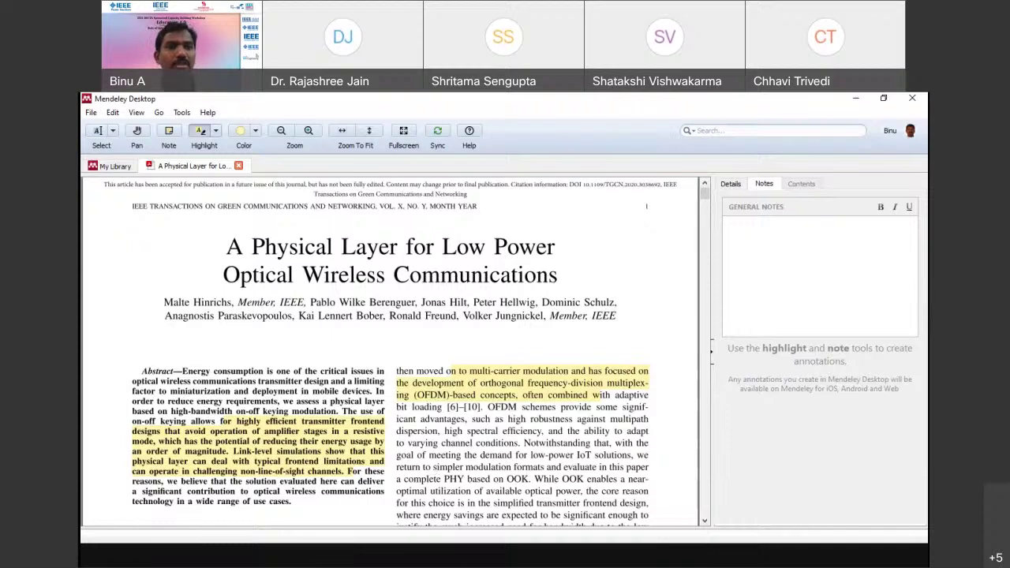
Return to the library and examine the display options and the available importer, plugin and duplicate-check tools.
left_click(115, 166)
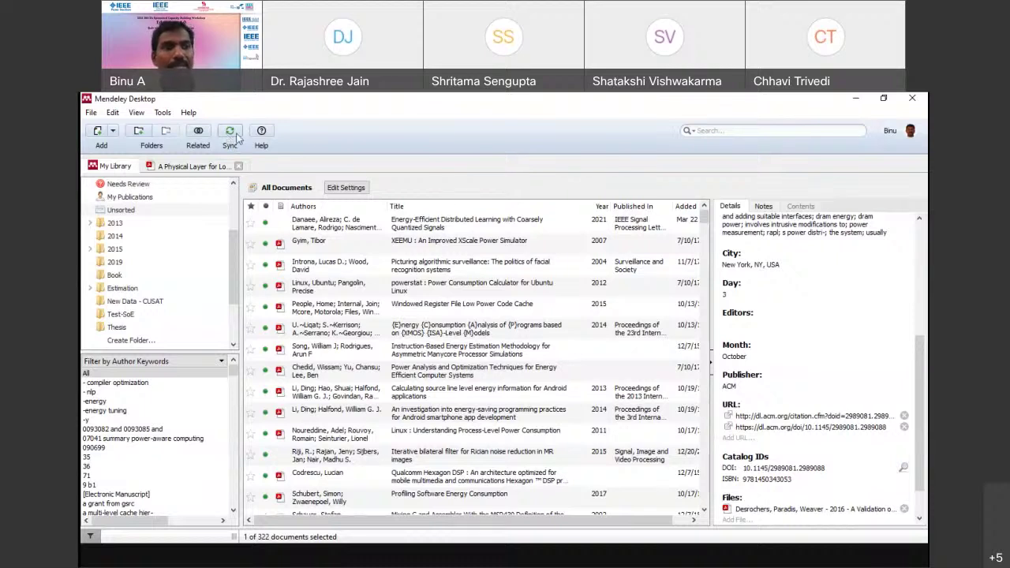
left_click(136, 114)
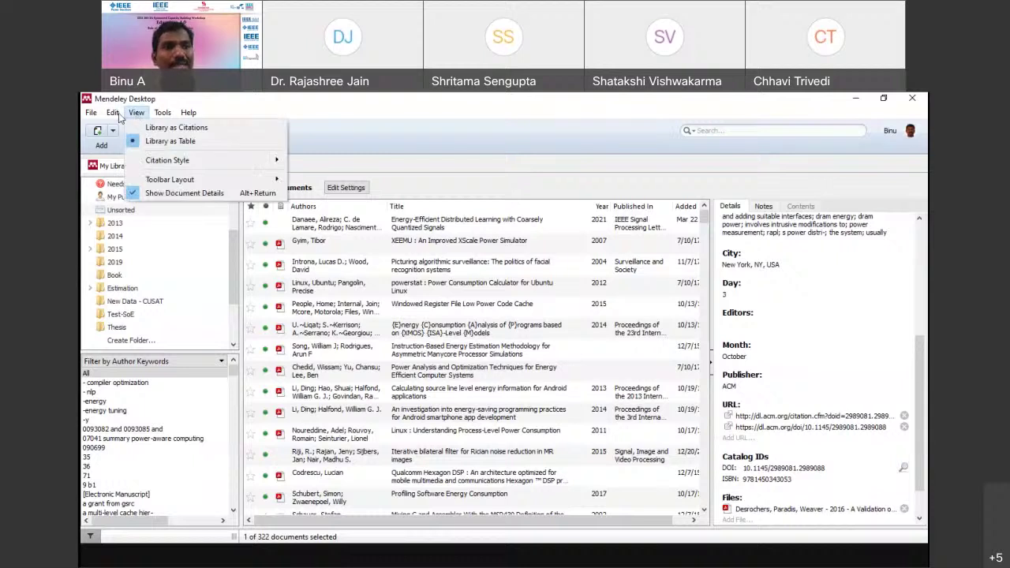
mouse_move(118, 116)
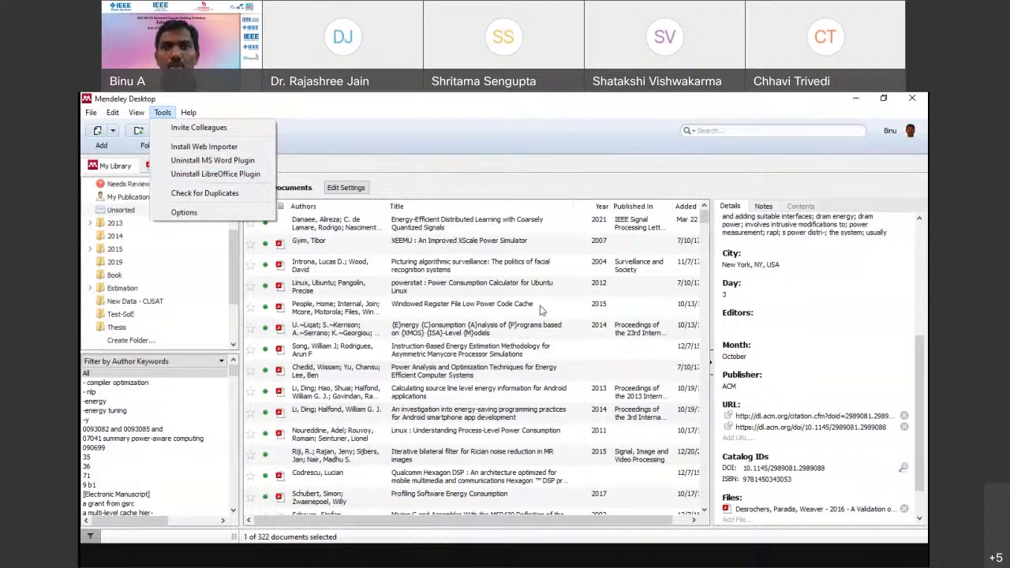
left_click(584, 308)
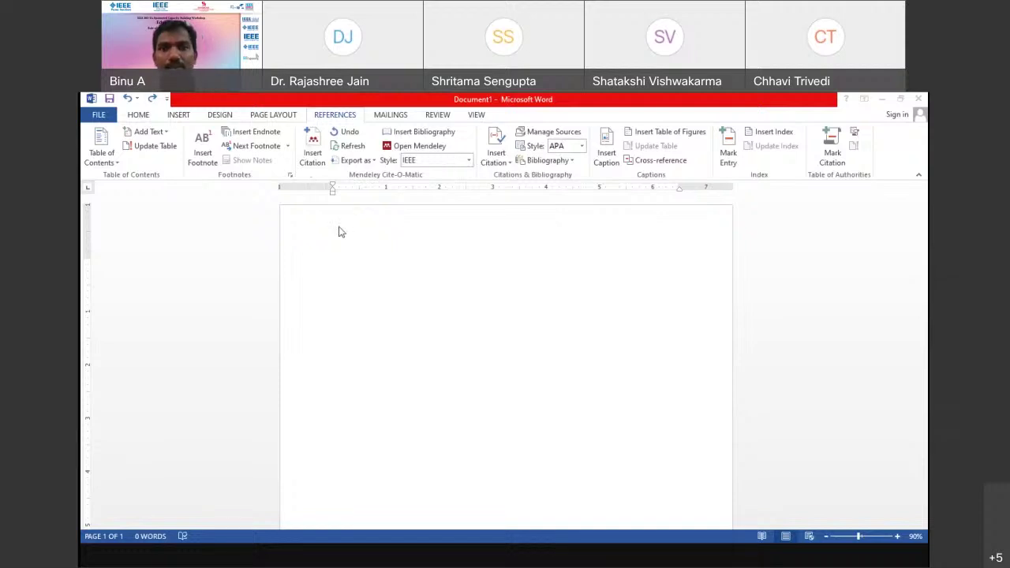
In the blank Word document, write "Virtual Machines are" and cite the VM auto-scaling paper and the XEN and KVM virtualization review.
left_click(408, 266)
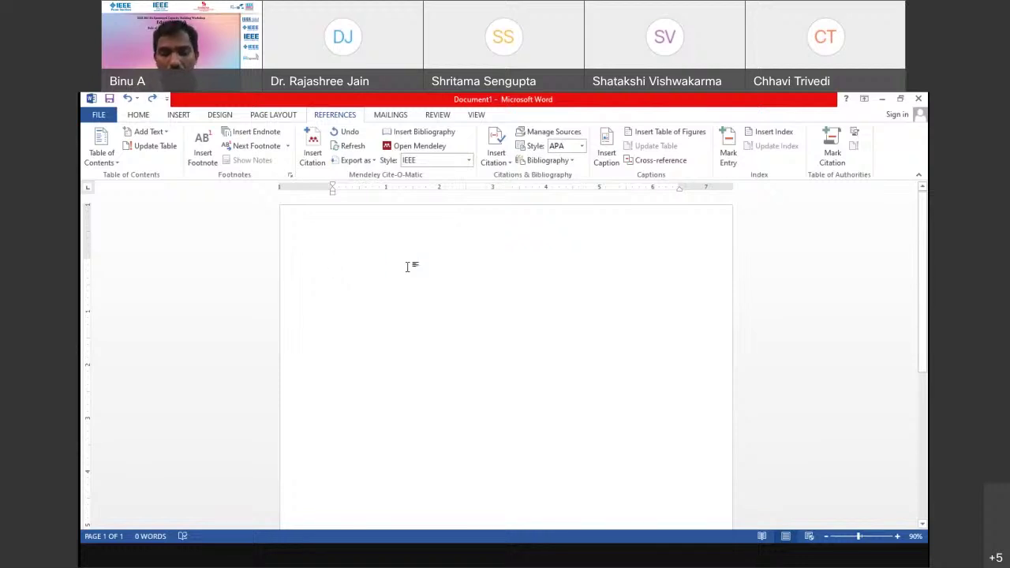
type("Virtual ")
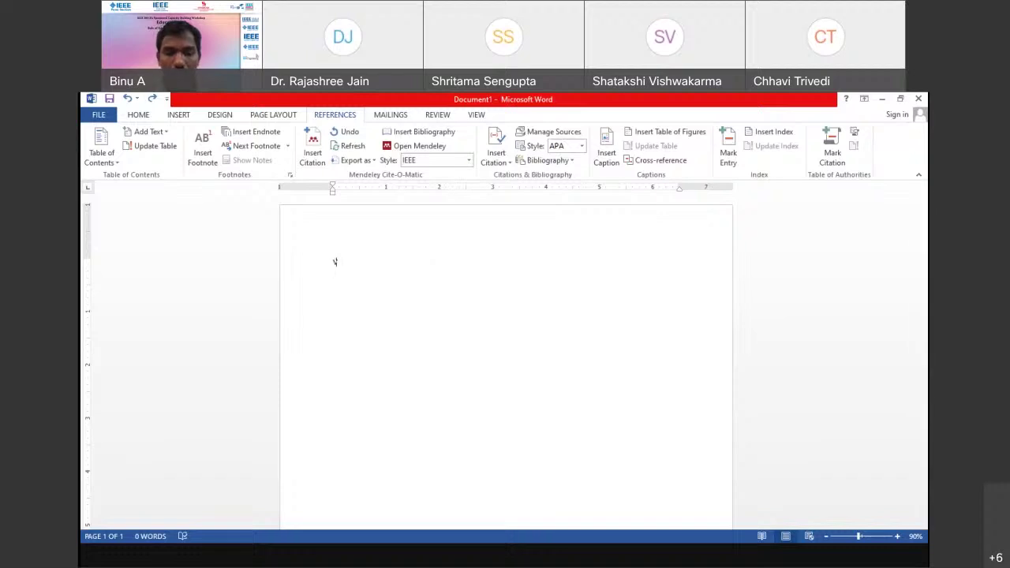
type("MAchine")
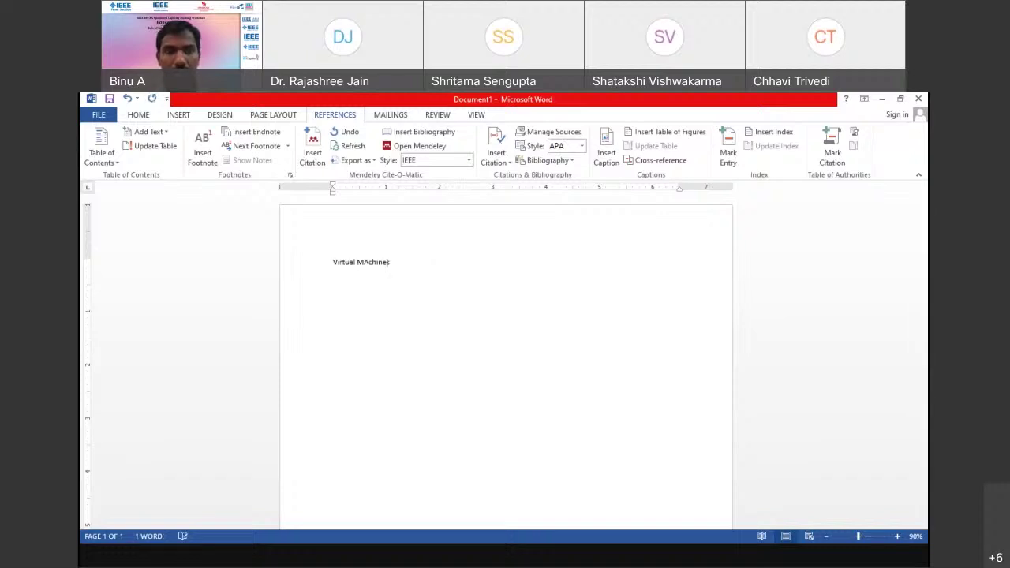
type("s are")
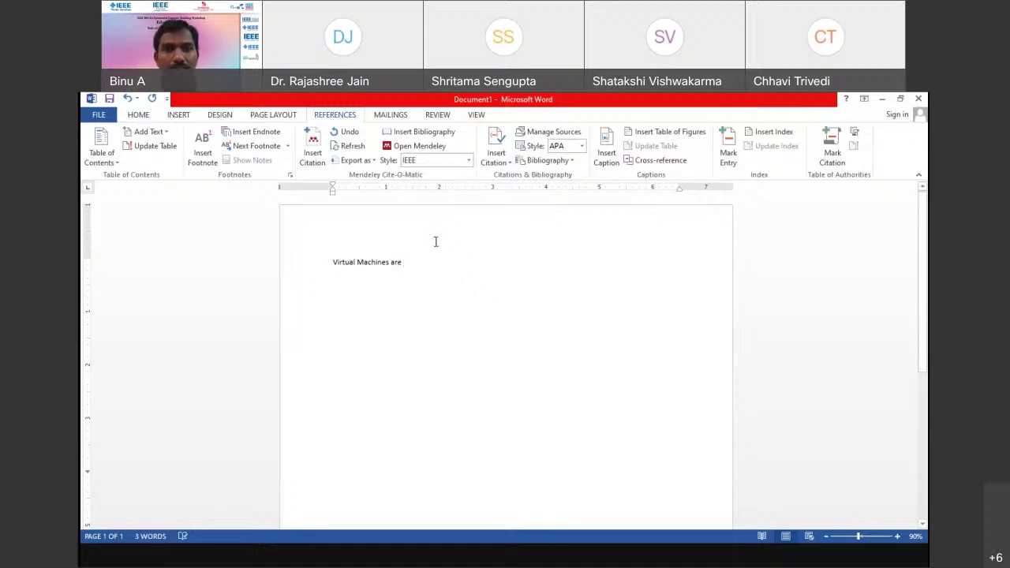
left_click(313, 157)
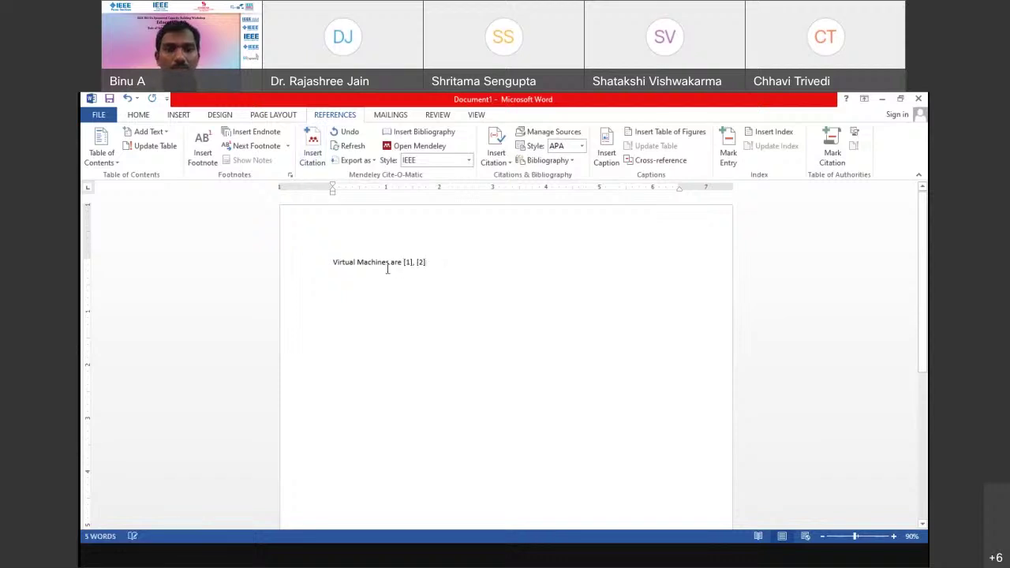
Insert the Mendeley bibliography three lines below the cited sentence.
left_click(473, 264)
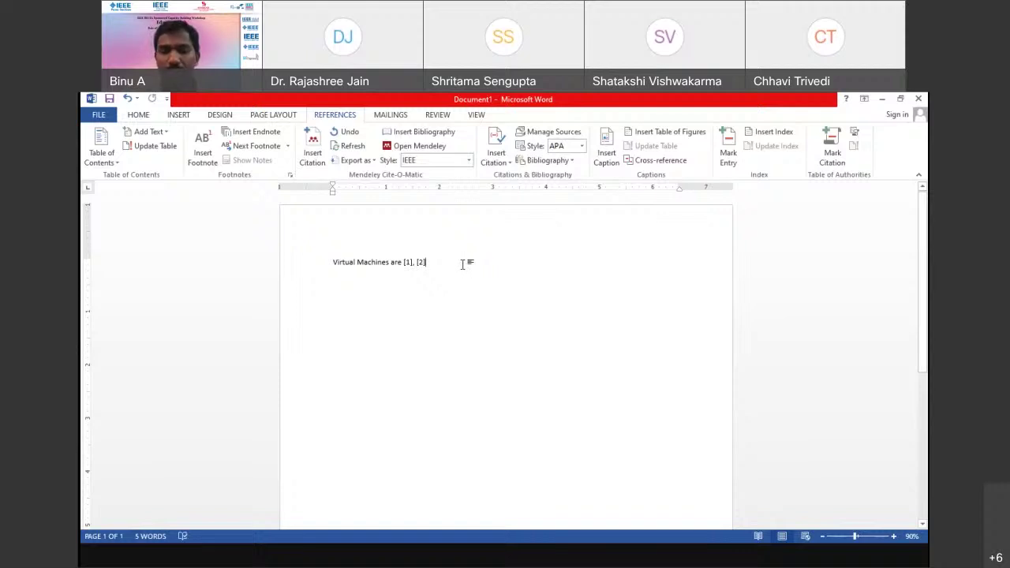
key("Return")
key("Return")
key("Return")
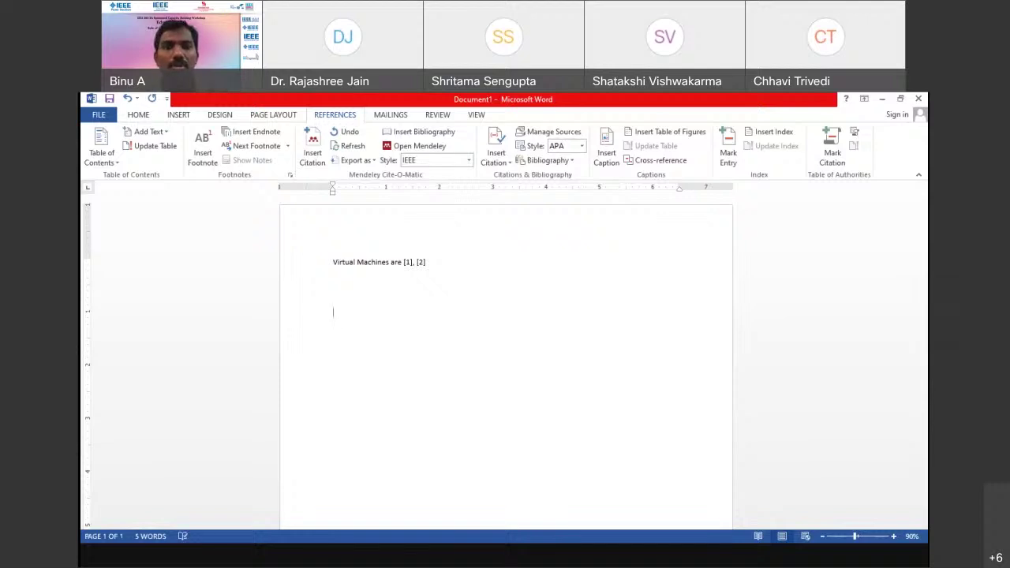
left_click(415, 139)
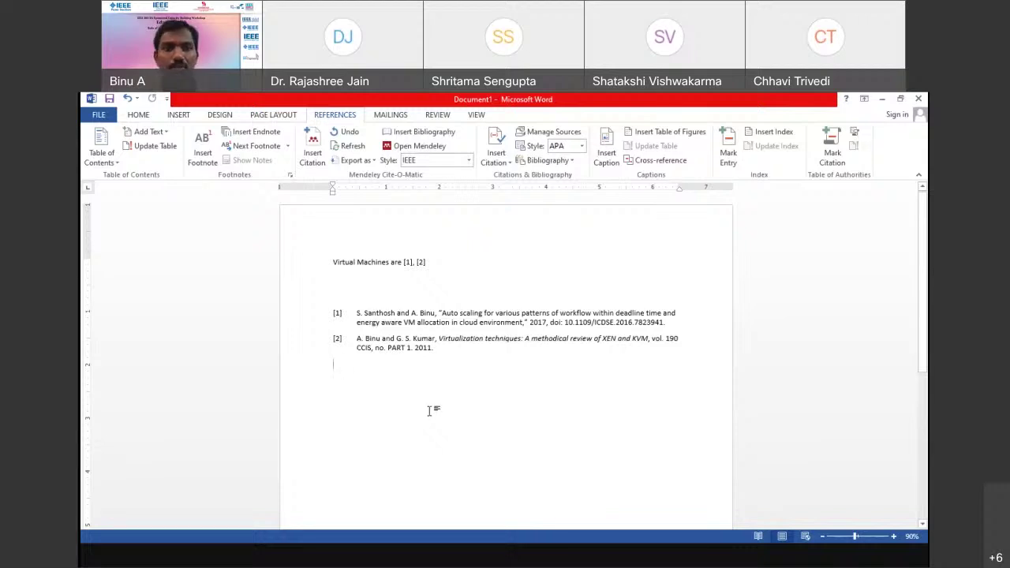
Set the Mendeley citation style to American Psychological Association 7th edition and review the in-text citation and bibliography.
left_click(372, 322)
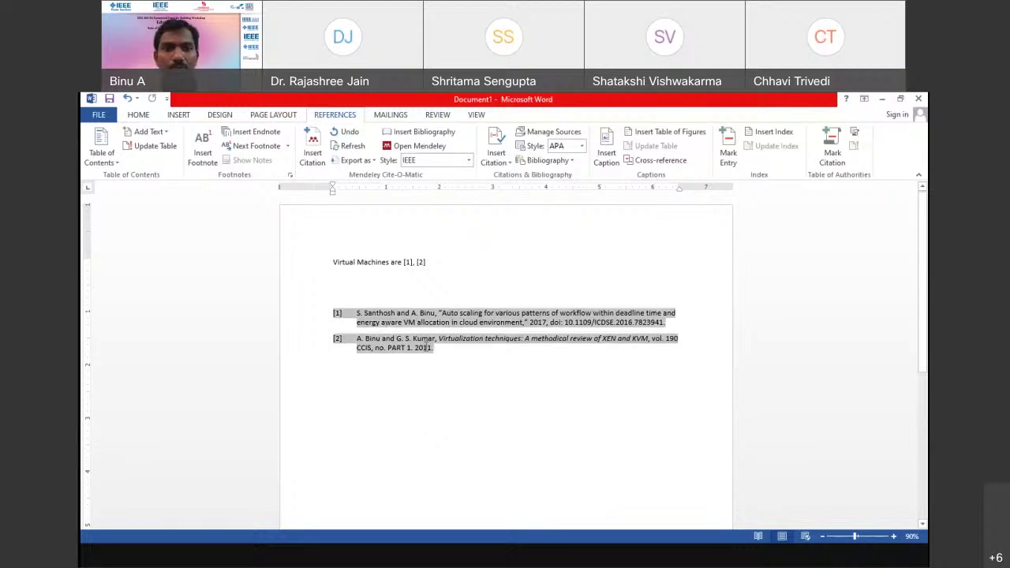
left_click(468, 160)
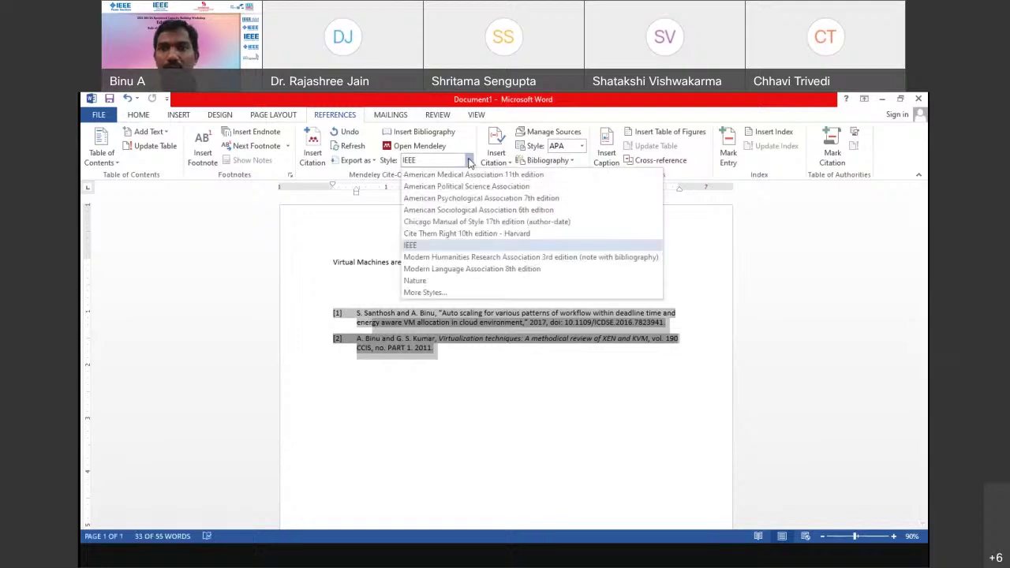
left_click(454, 198)
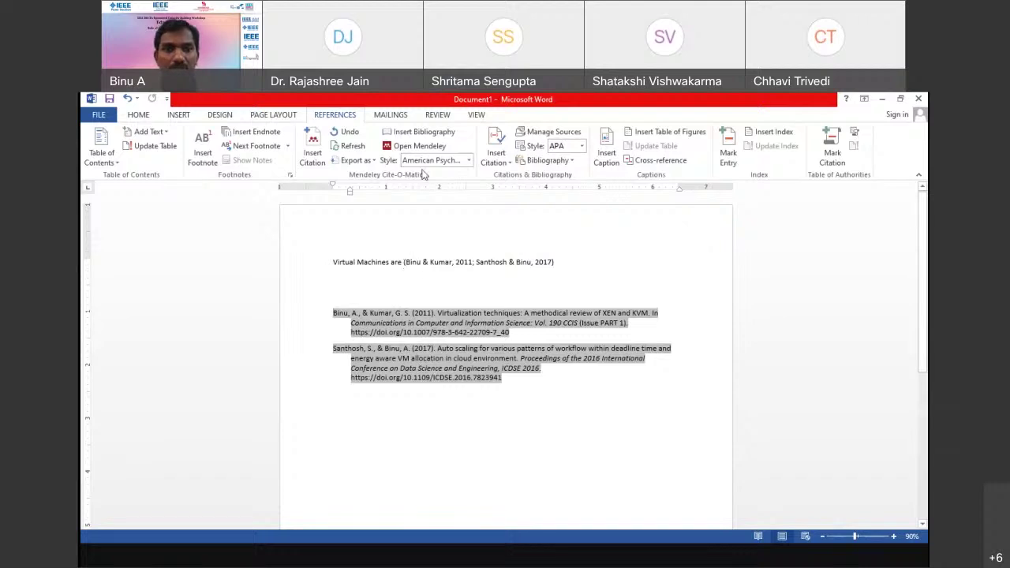
left_click(415, 265)
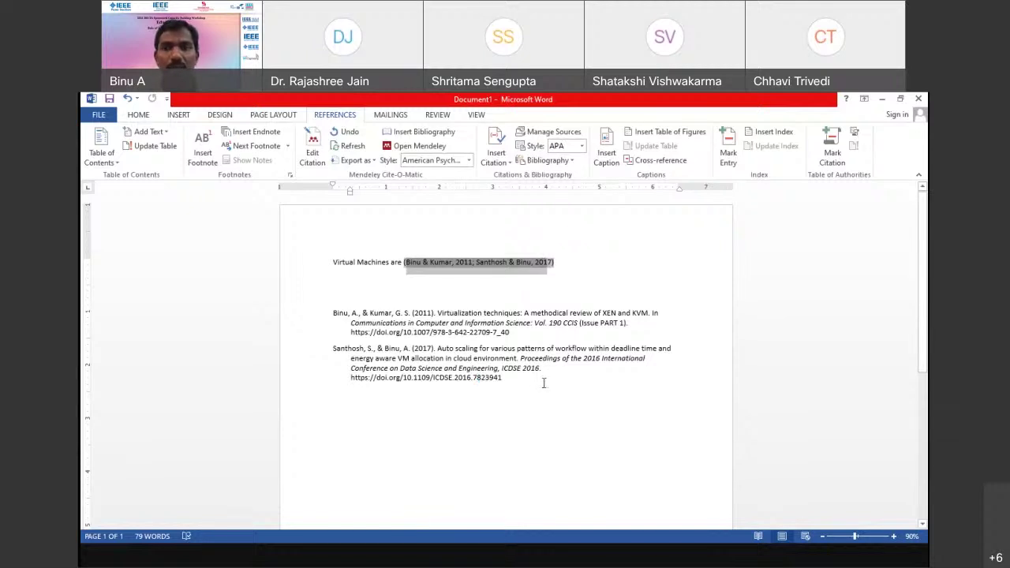
left_click(321, 310)
left_click_drag(321, 309, 515, 413)
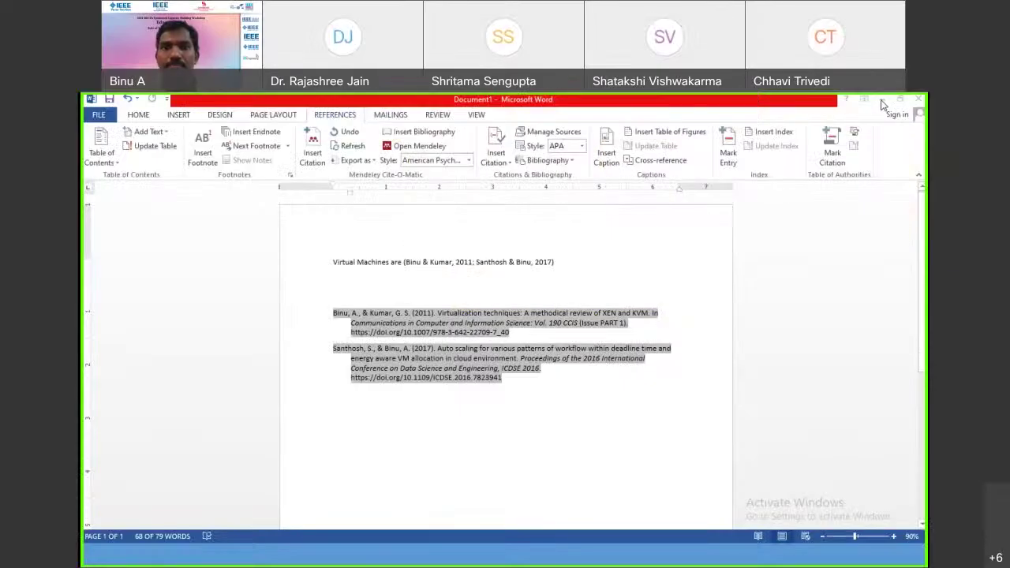
Switch back to Mendeley Desktop and locate the option for installing the Web Importer.
left_click(882, 101)
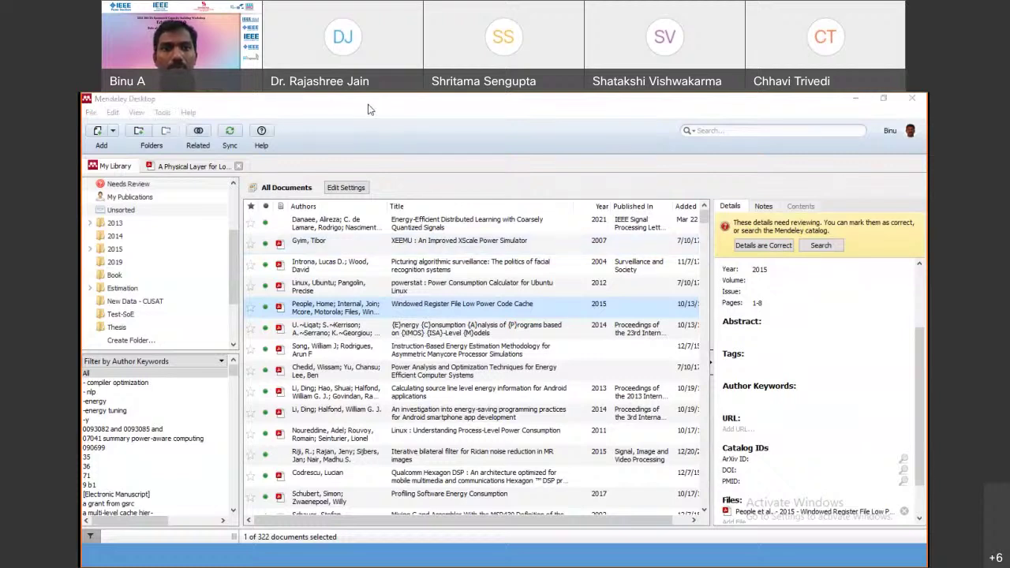
left_click(562, 274)
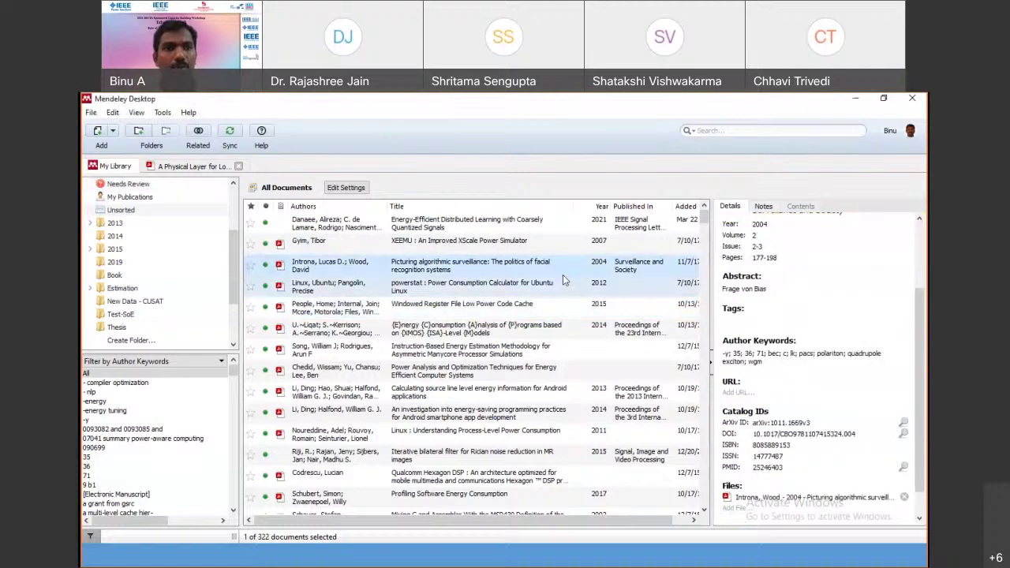
left_click(163, 112)
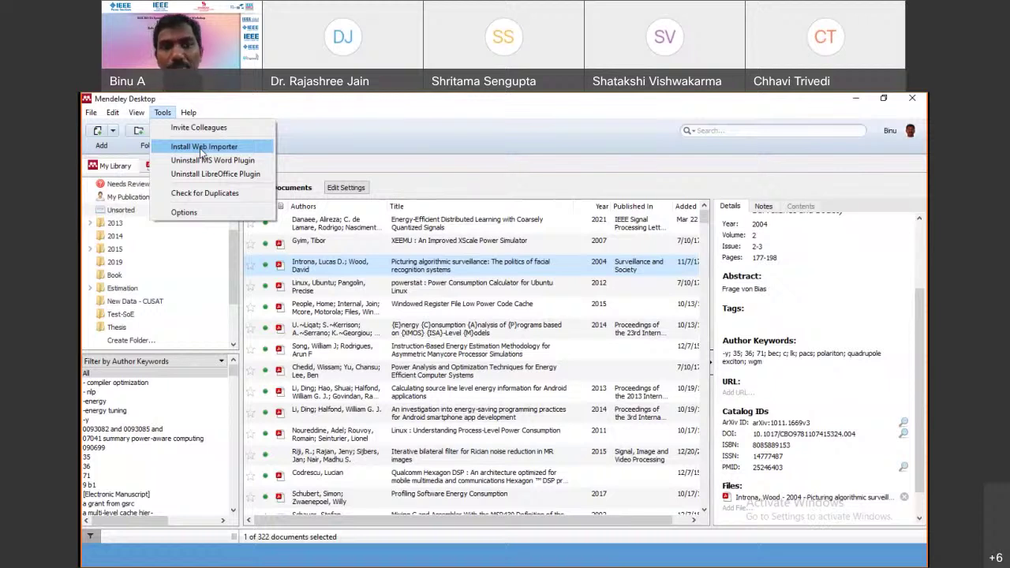
Switch to the "Content Archiving and Development" presentation in PowerPoint and resume its slide show.
left_click(856, 100)
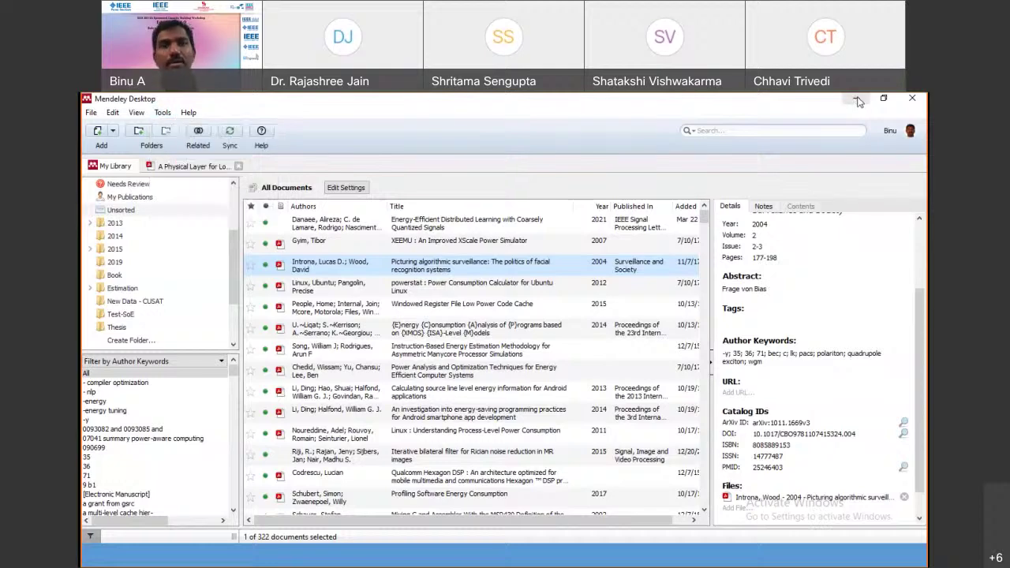
left_click(856, 99)
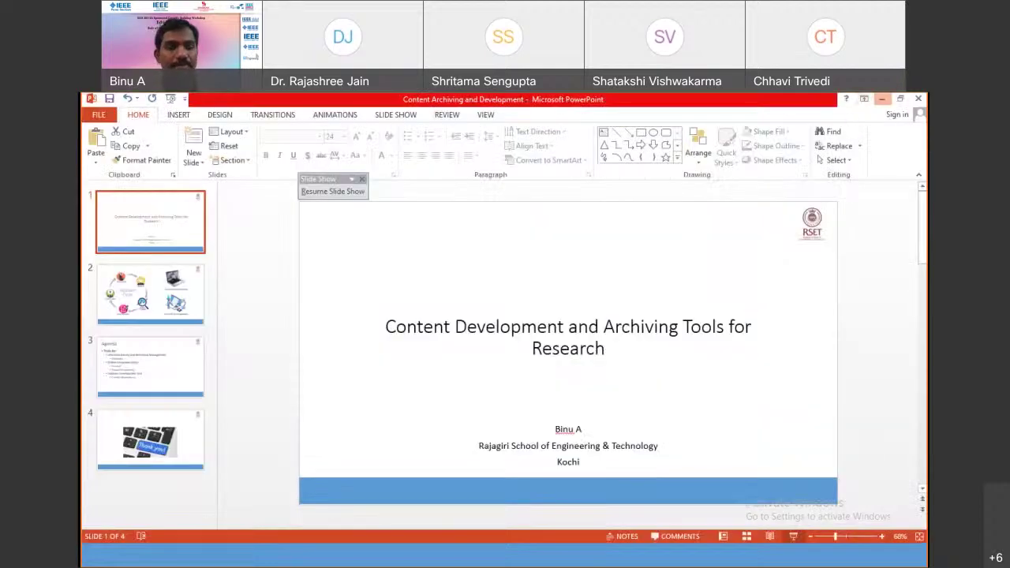
left_click(332, 191)
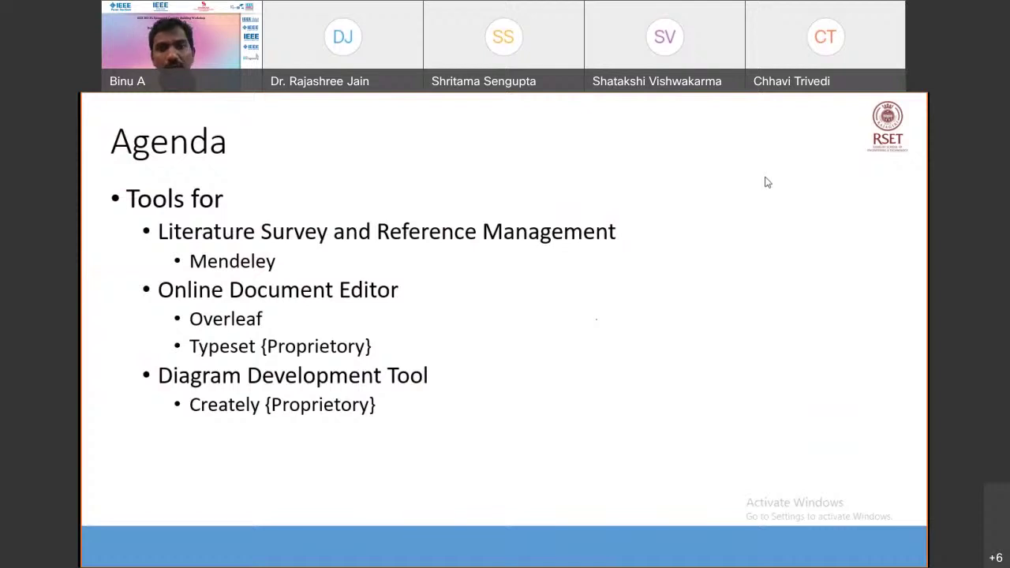
Switch to Chrome and view the ScienceDirect article "Autonomic energy management with Fog Computing".
key("alt+Tab")
key("alt+Tab")
key("alt+Tab")
key("alt+Tab")
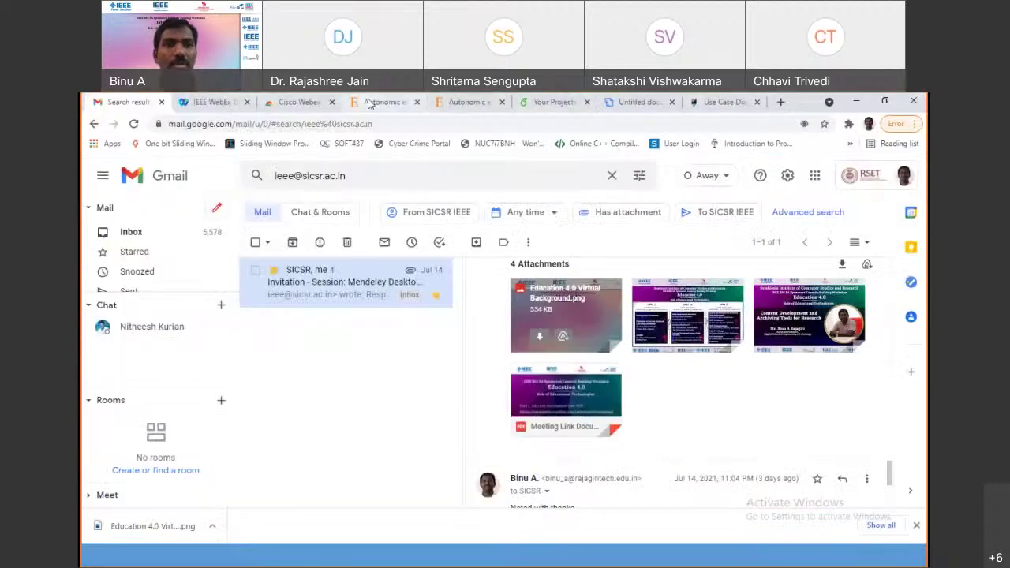
left_click(383, 102)
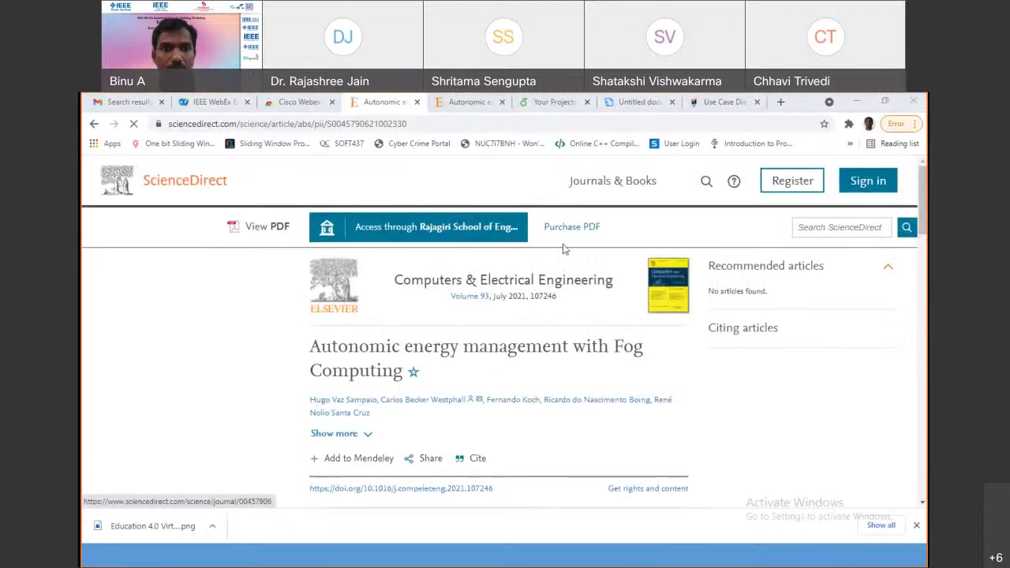
scroll(447, 310, "down", 3)
scroll(447, 310, "up", 3)
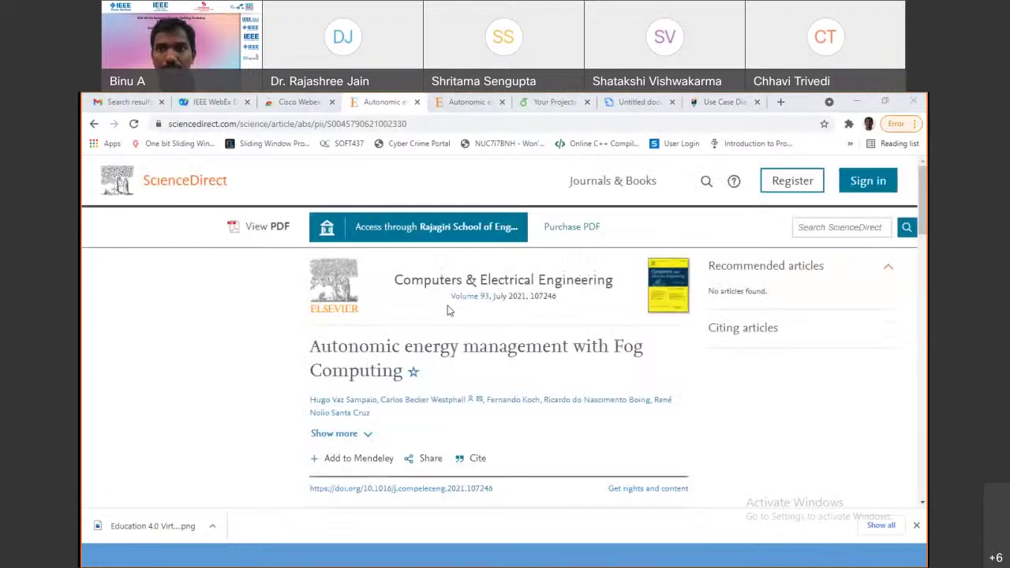
Switch to Mendeley Desktop and select four papers together, from "Energy-Efficient Distributed Learning with Coarsely Quantized Signals" to "{E}nergy {C}onsumption {A}nalysis of {P}rograms".
left_click(356, 126)
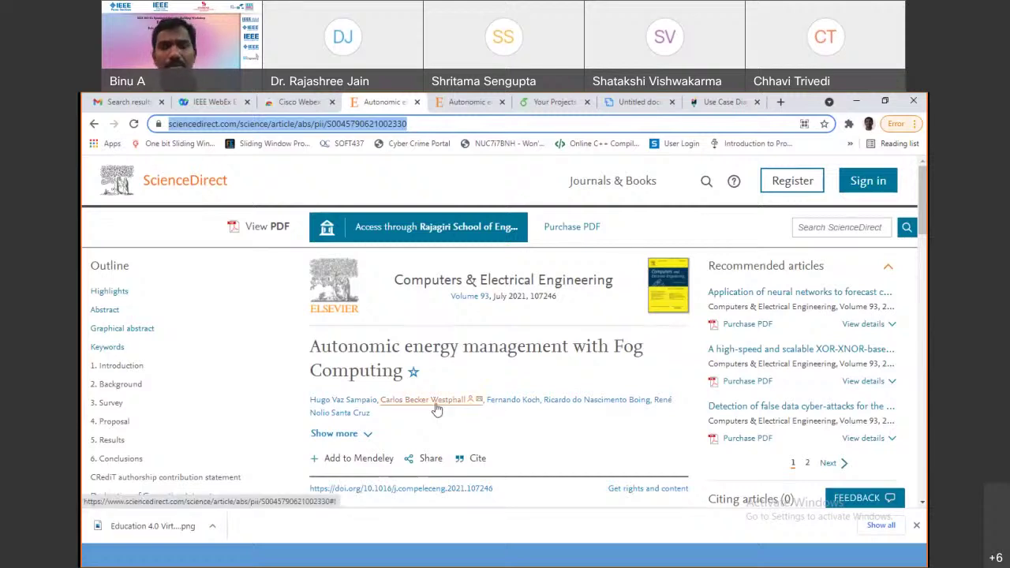
key("alt+Tab")
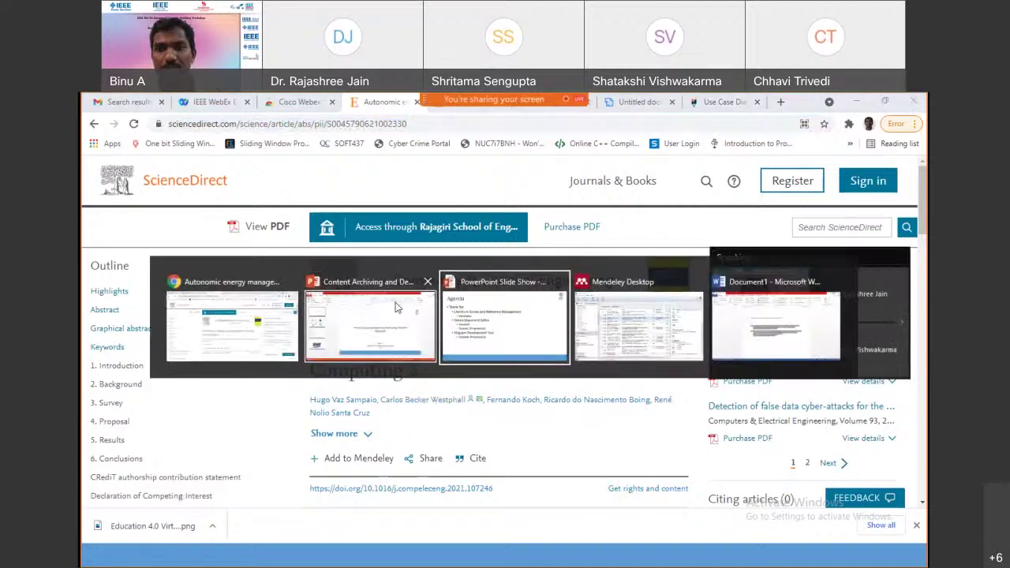
key("alt+Tab")
key("alt+Tab")
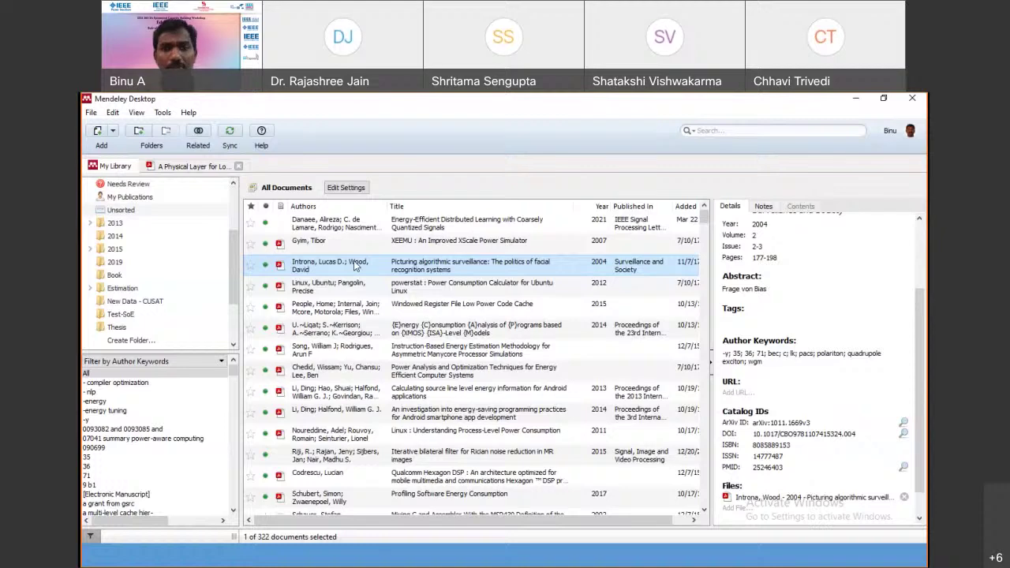
left_click(439, 221)
left_click(465, 265, "ctrl")
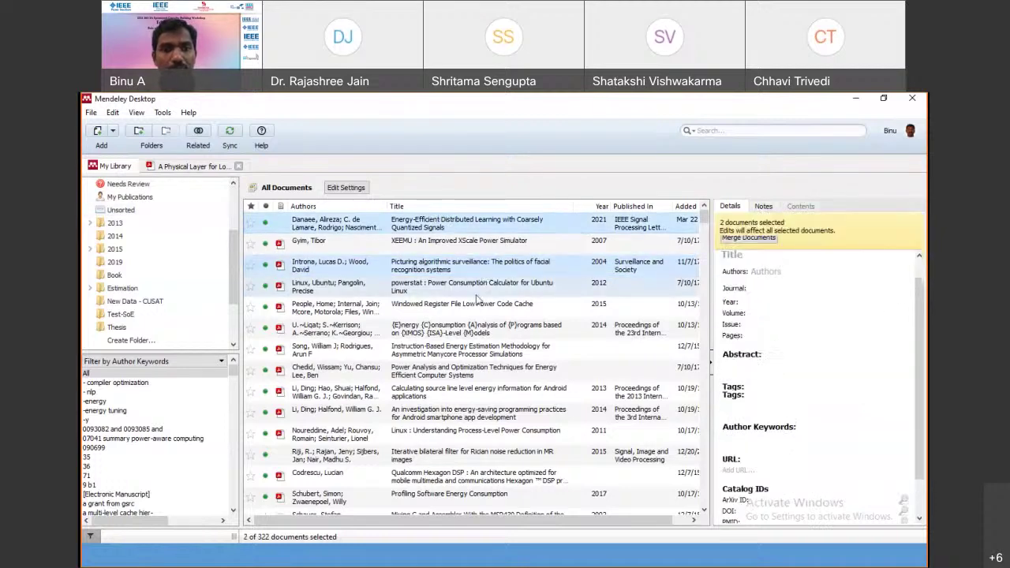
left_click(476, 301, "ctrl")
left_click(479, 338, "ctrl")
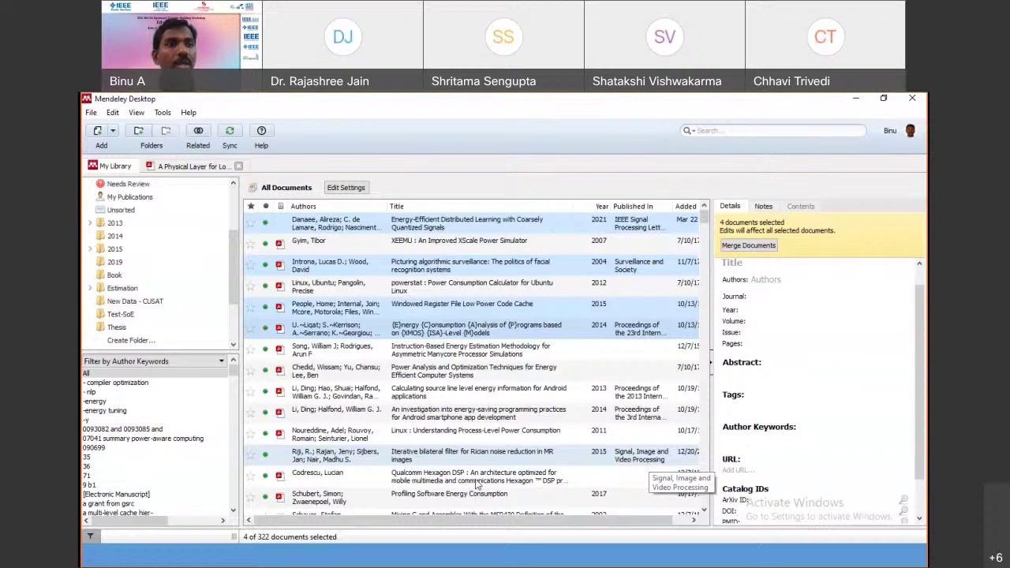
Open the export dialog for the selected documents with BibTeX (*.bib) as the file type, and dismiss it without saving.
left_click(91, 112)
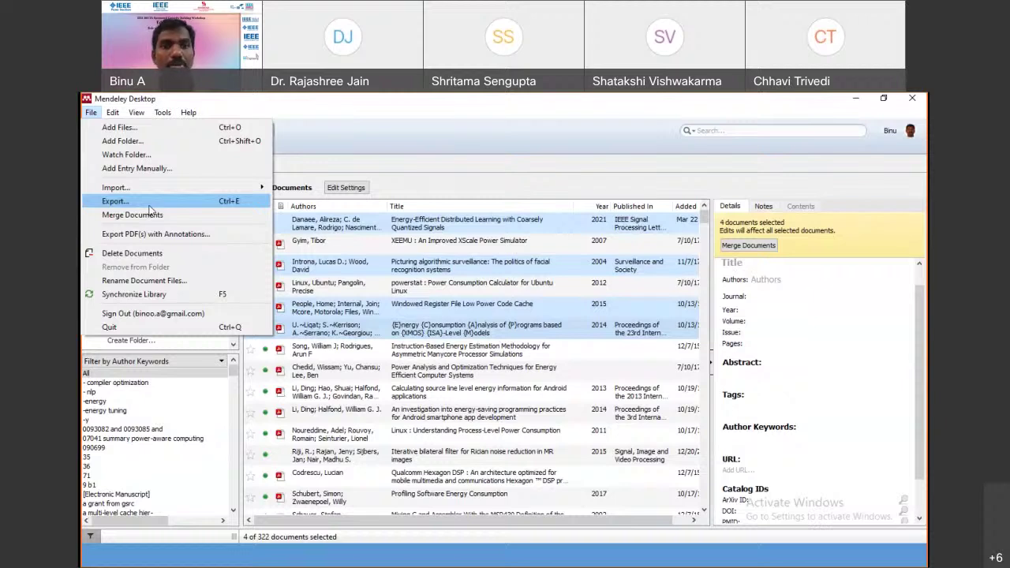
key("Escape")
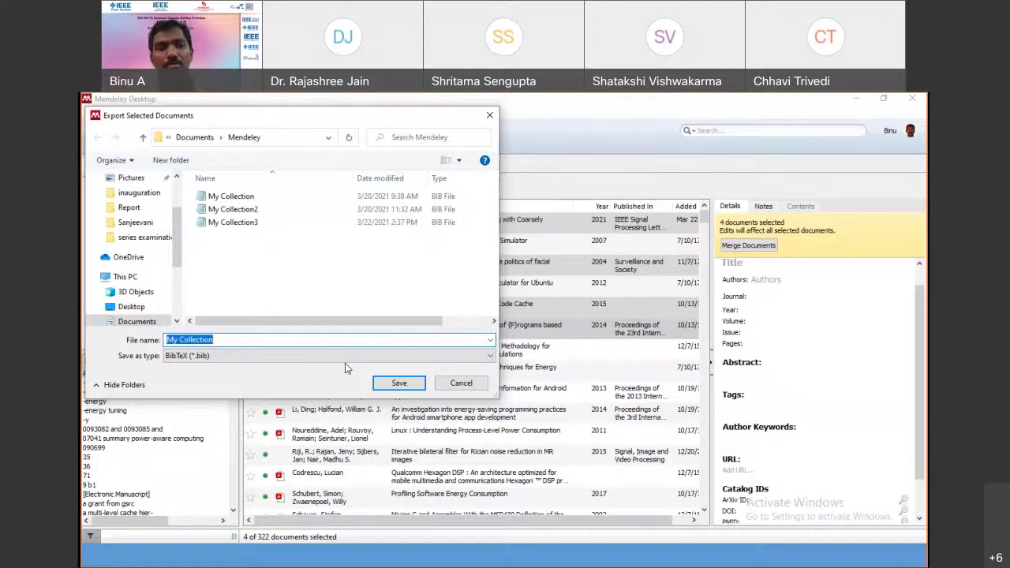
left_click(447, 383)
left_click(186, 115)
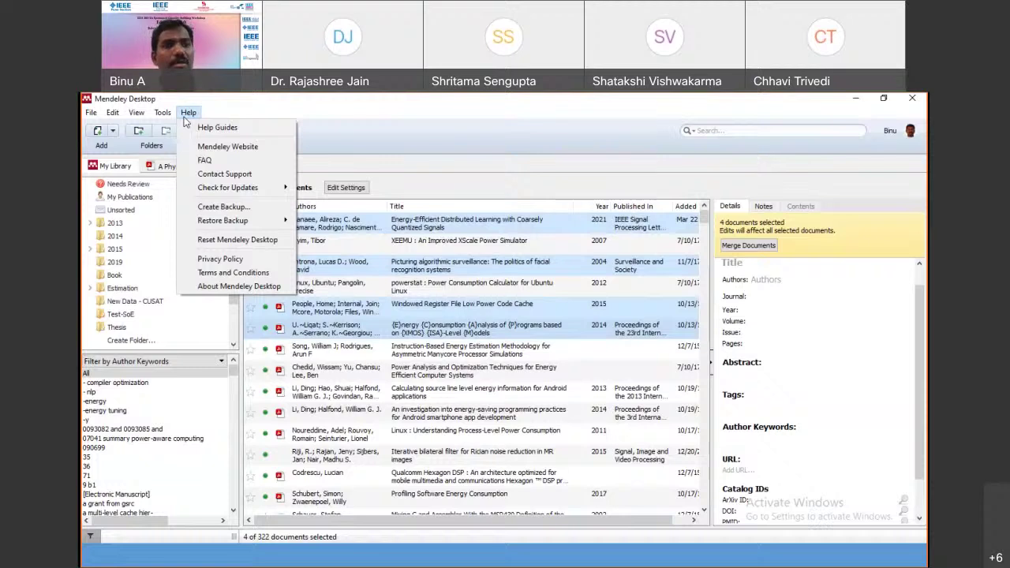
mouse_move(165, 118)
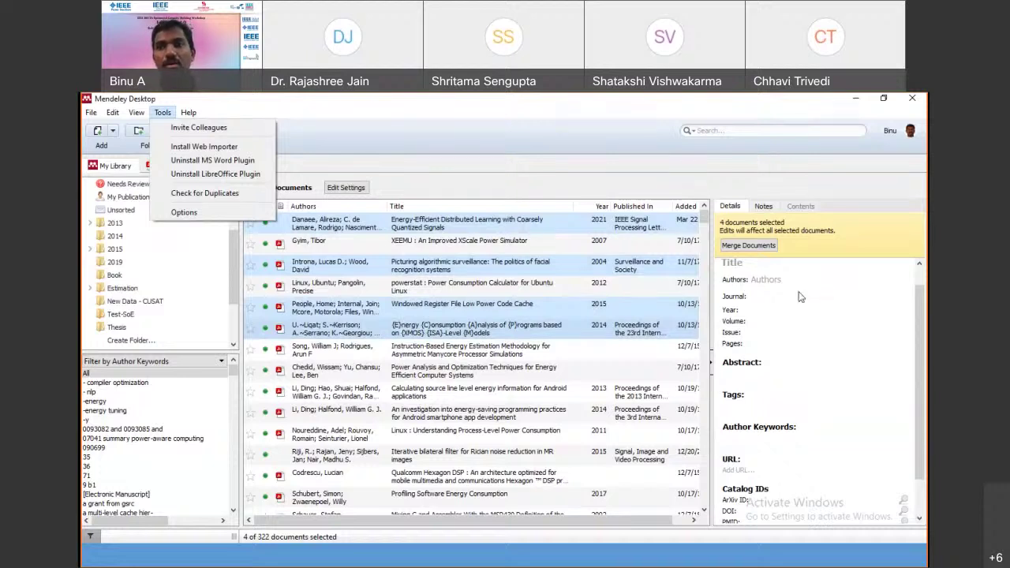
left_click(860, 104)
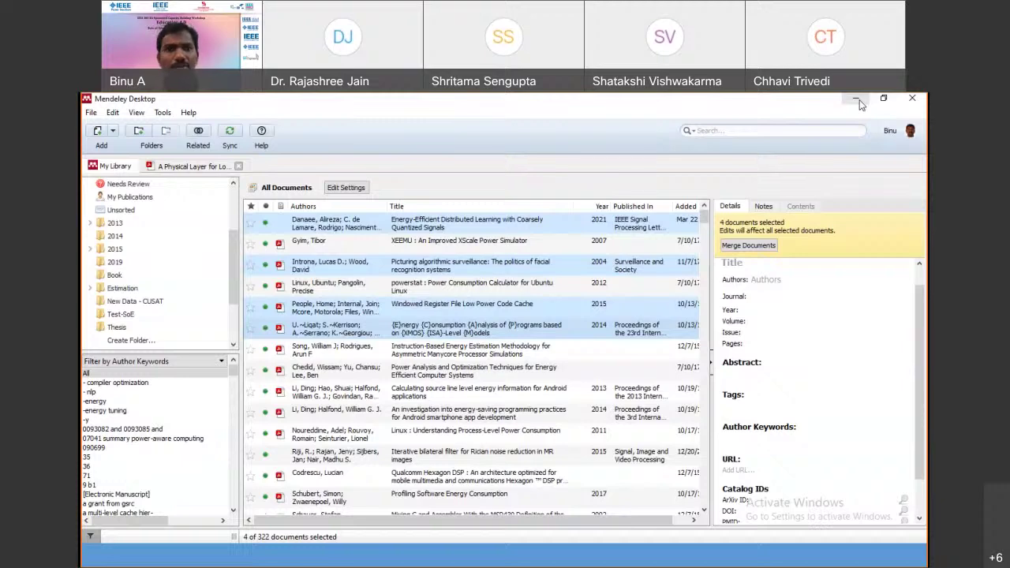
Minimize Mendeley Desktop and switch to Chrome to view the Overleaf projects page.
left_click(858, 100)
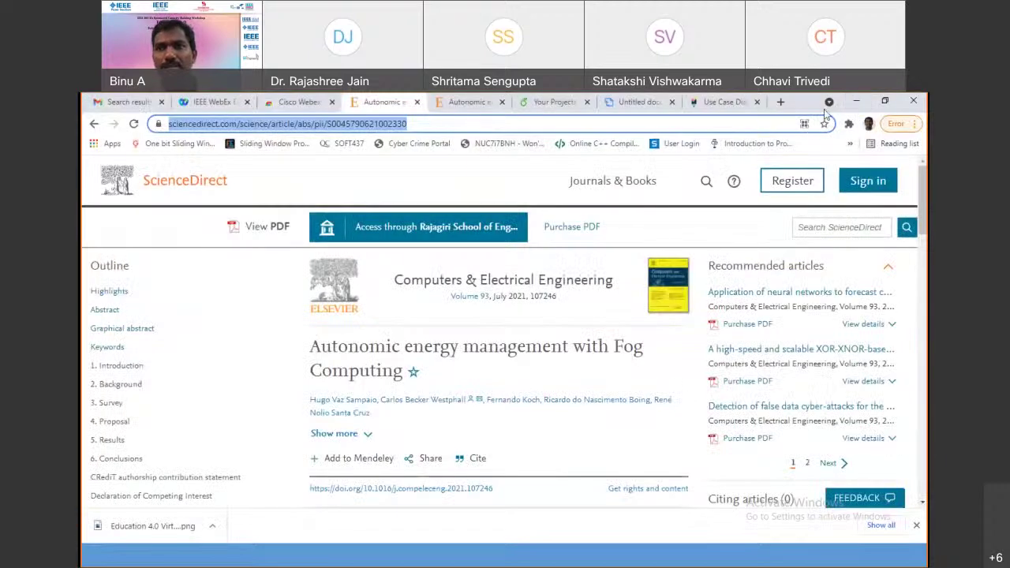
left_click(482, 104)
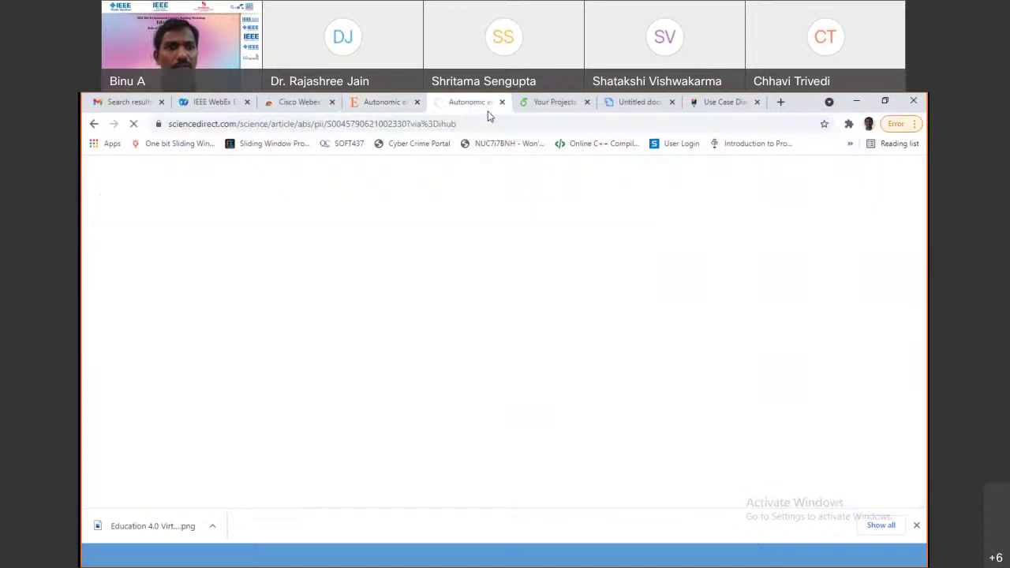
left_click(533, 115)
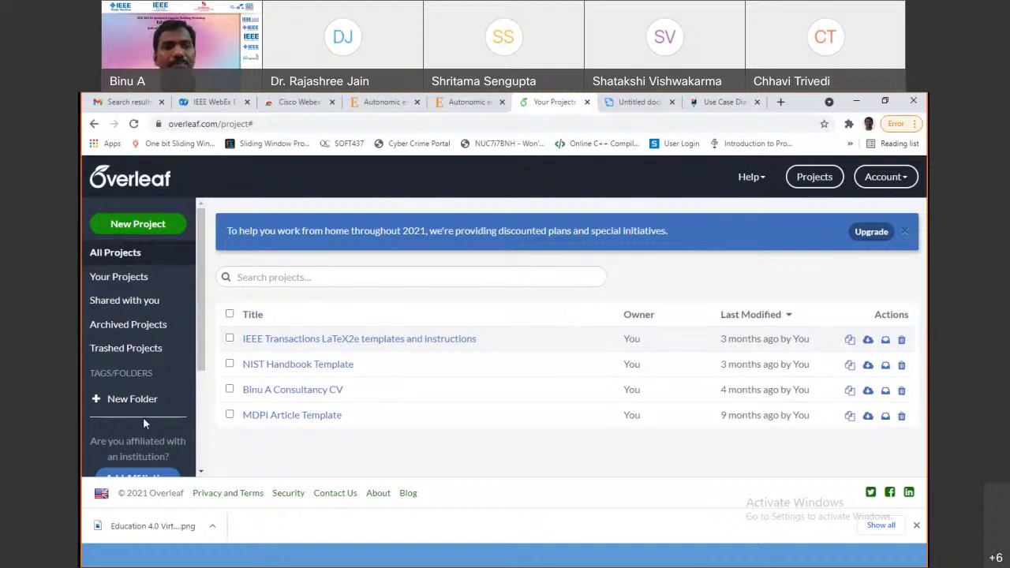
scroll(187, 380, "down", 3)
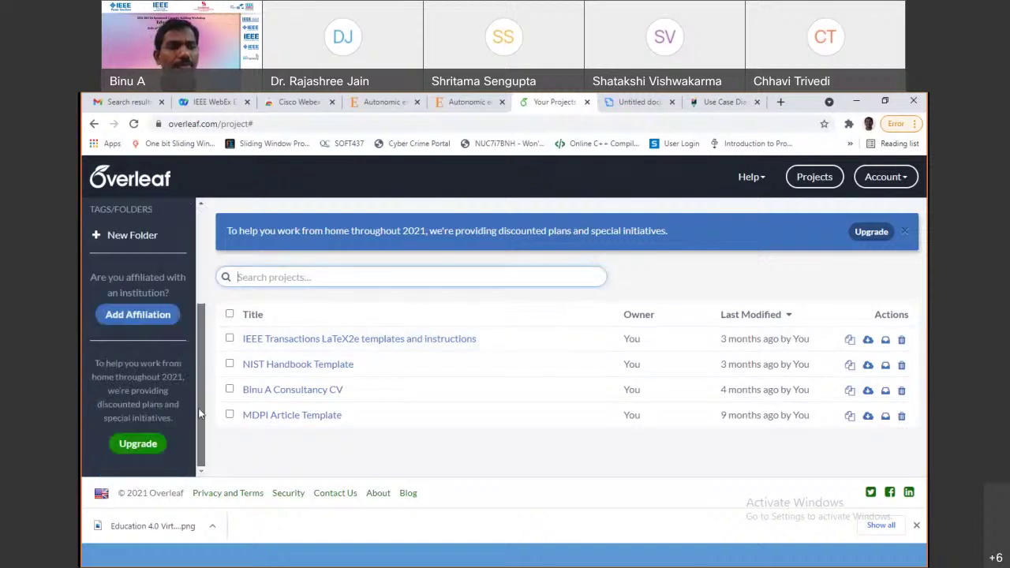
scroll(187, 371, "up", 3)
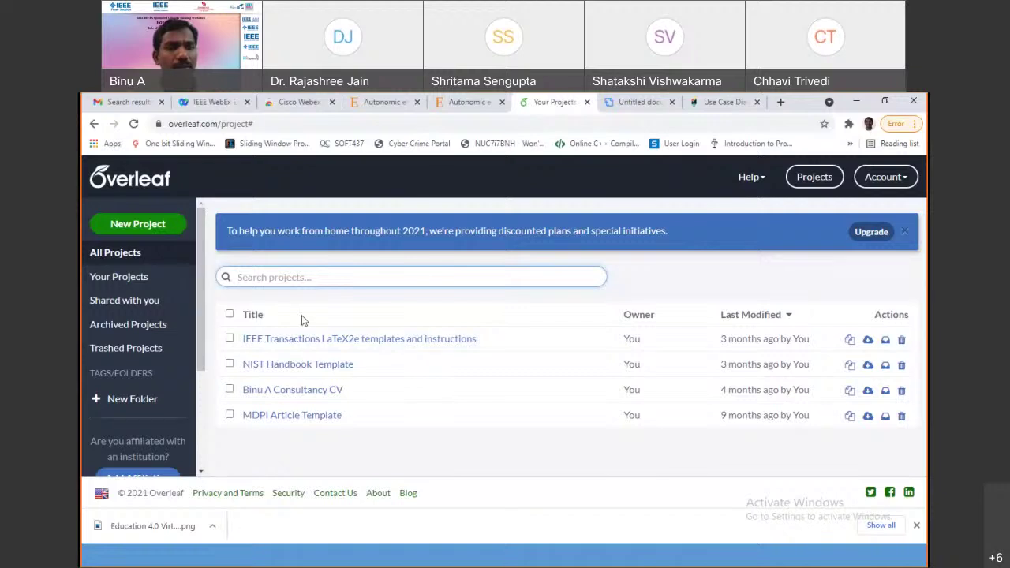
Browse the Academic Journal templates for a new project and open the page of "Template for the Computer Journal (COMJNL)".
left_click(170, 228)
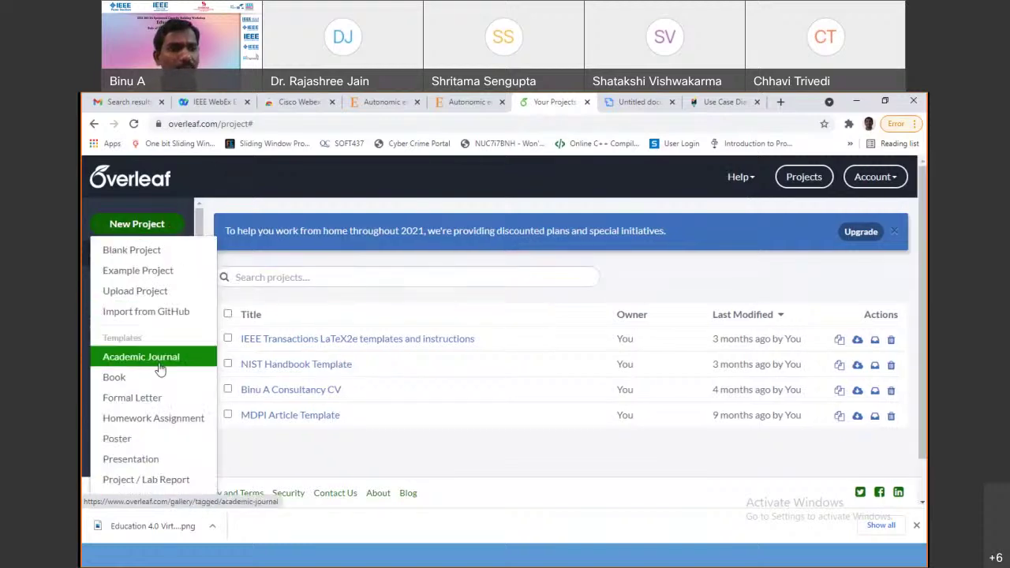
scroll(162, 368, "down", 1)
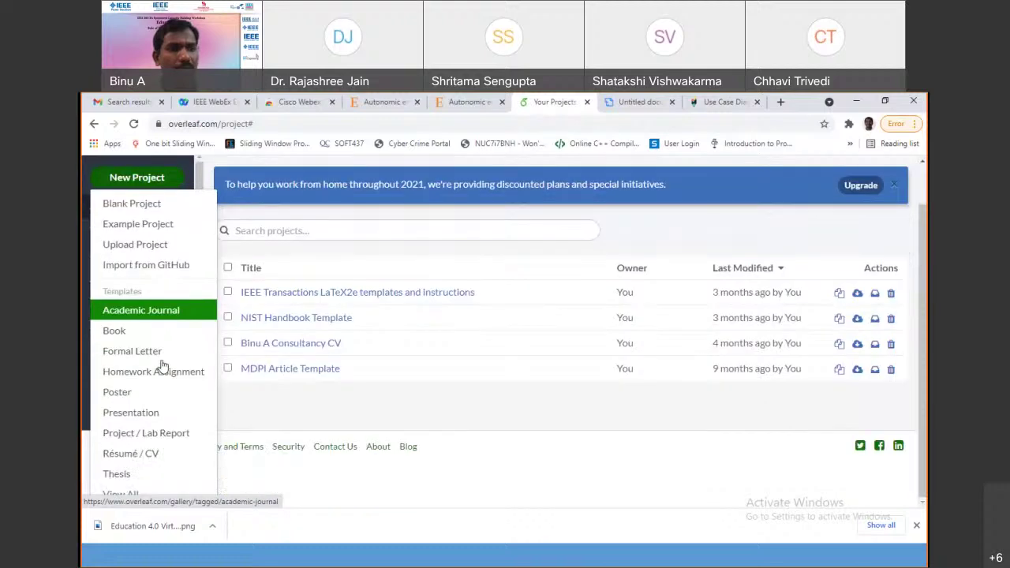
left_click(173, 319)
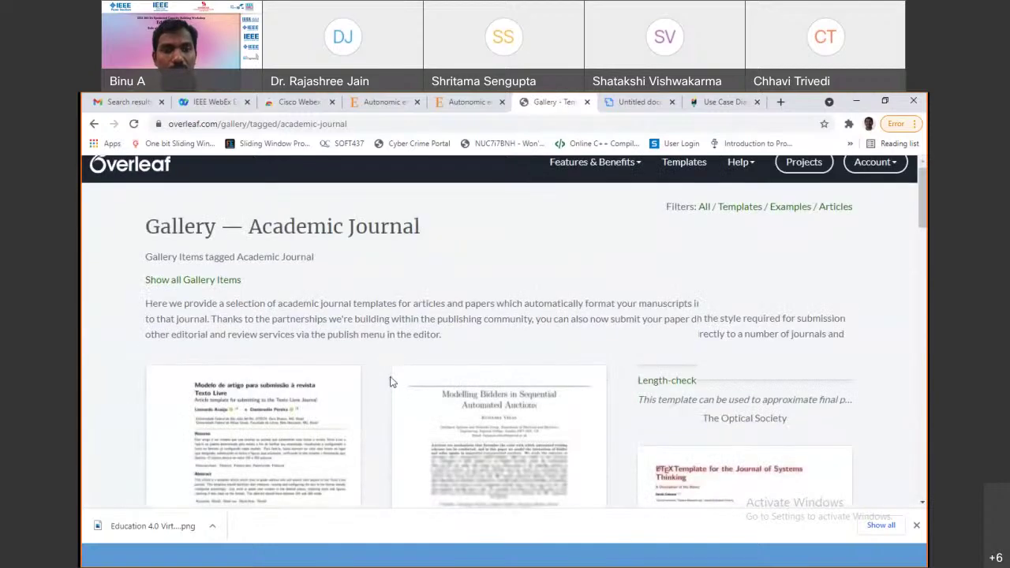
scroll(390, 381, "down", 4)
scroll(389, 381, "down", 5)
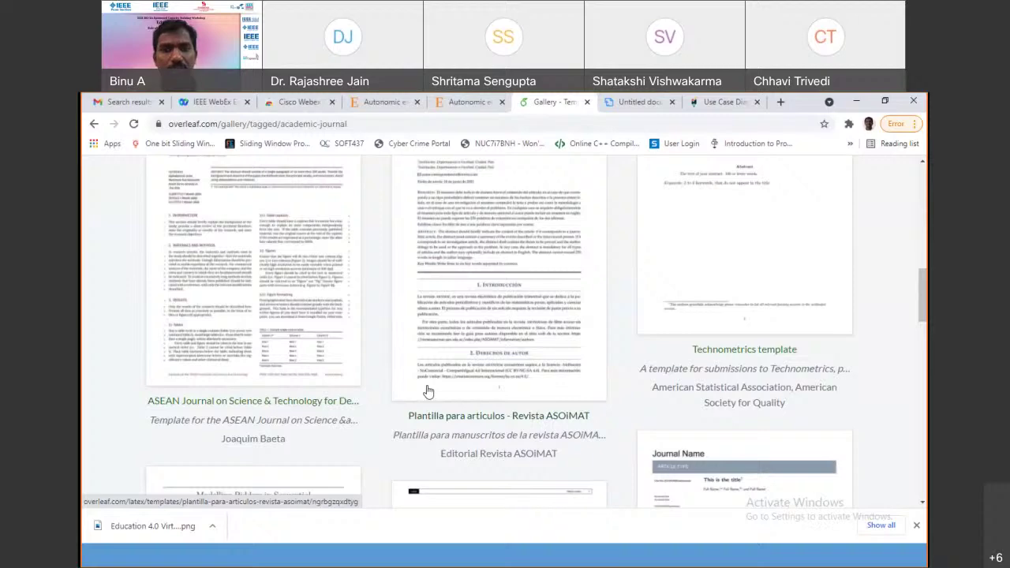
scroll(427, 391, "down", 4)
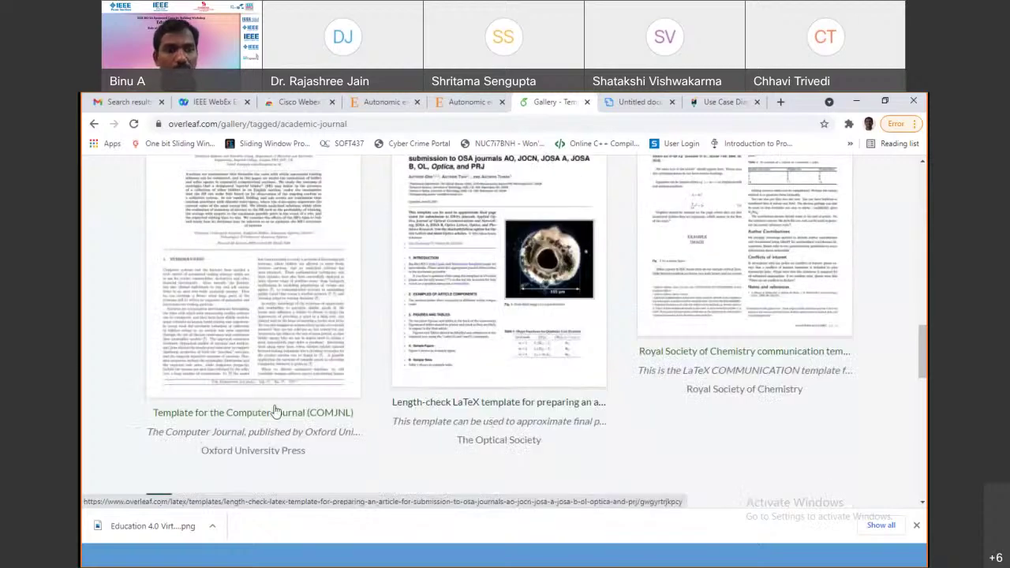
left_click(287, 418)
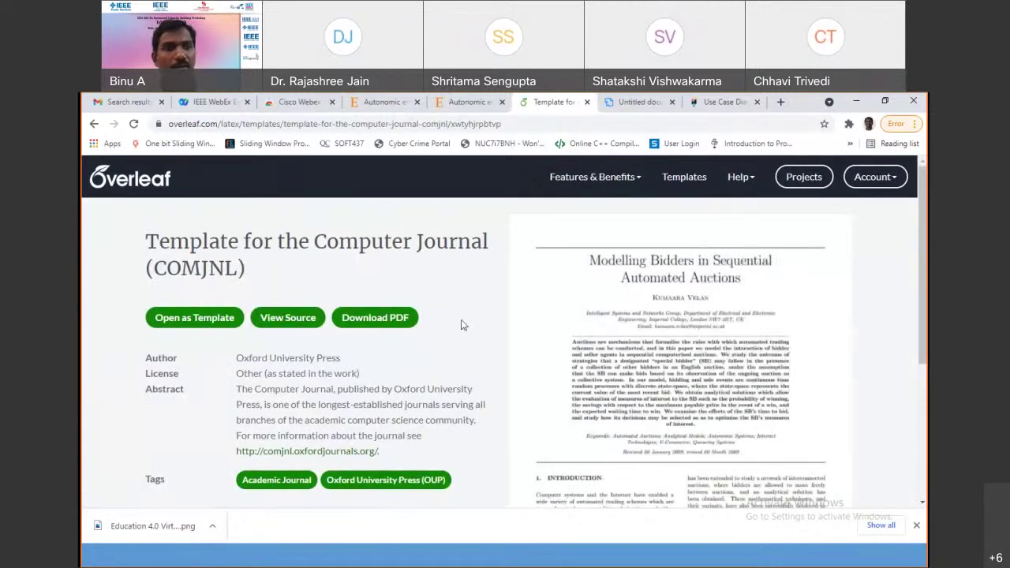
Create a project from the Computer Journal template and dismiss the browser's downloads bar.
scroll(463, 325, "down", 2)
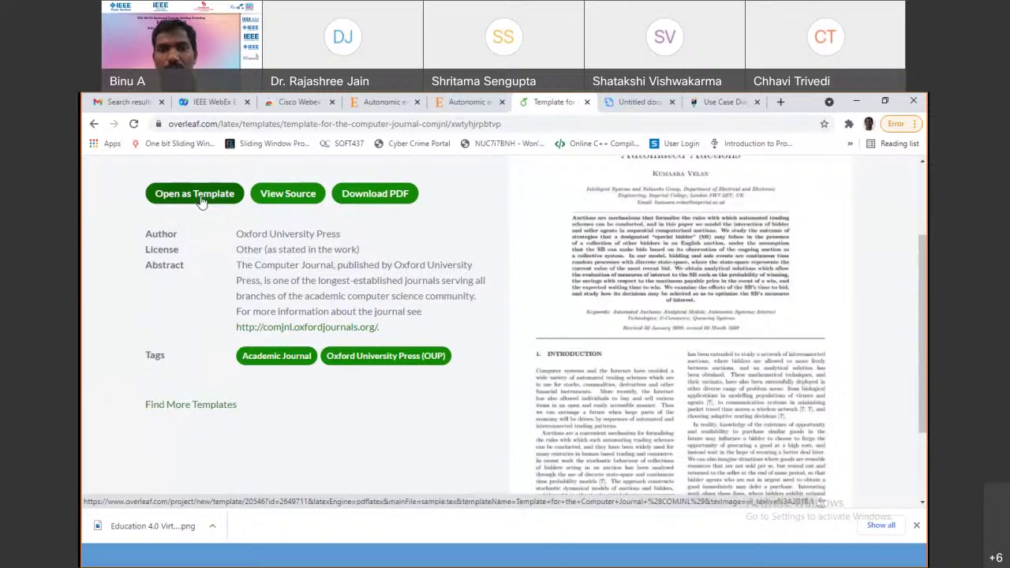
left_click(201, 201)
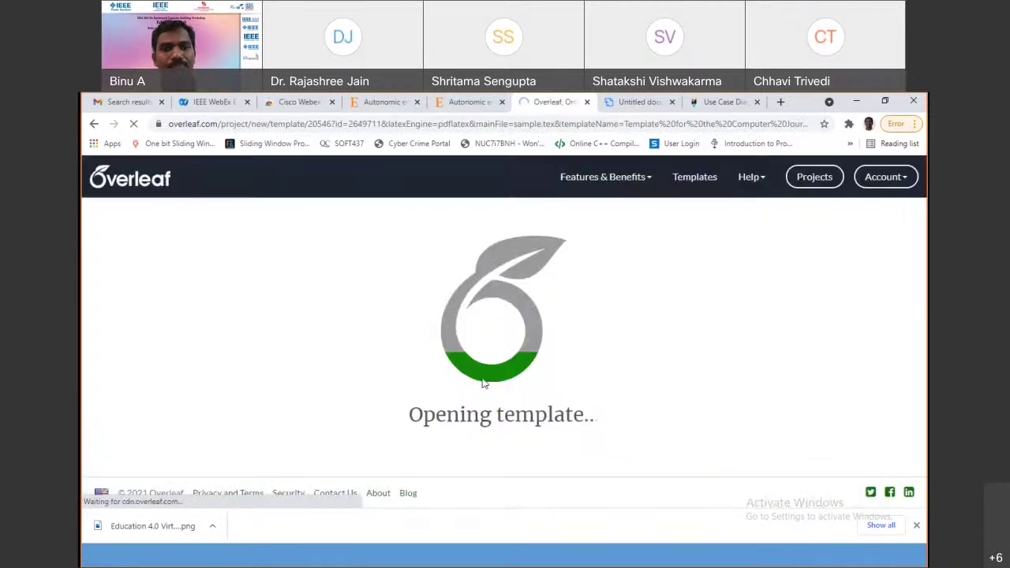
left_click(916, 527)
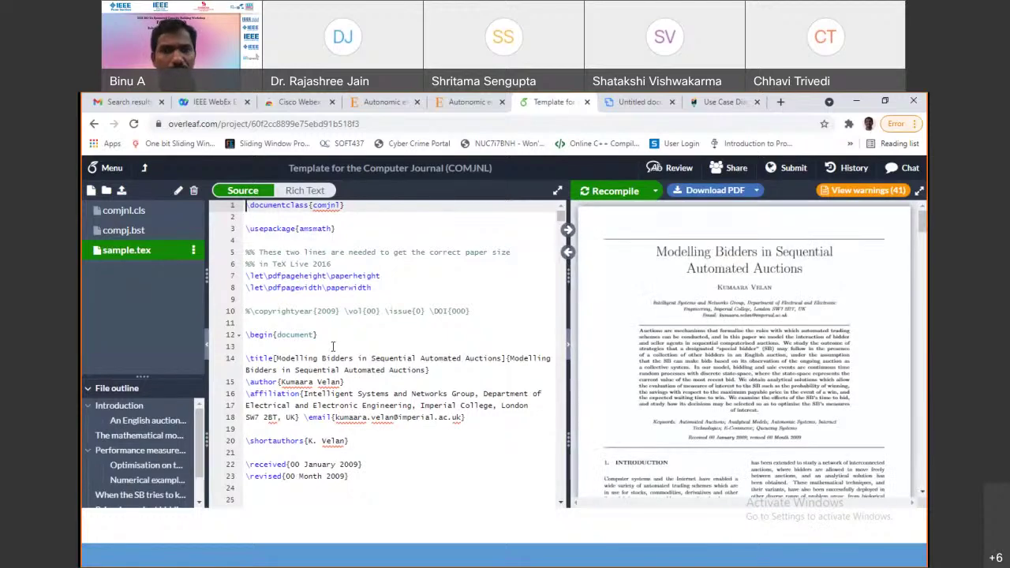
Examine the LaTeX source of sample.tex, including the document class, title, author, keywords, abstract and the Introduction's citation commands.
scroll(343, 355, "down", 2)
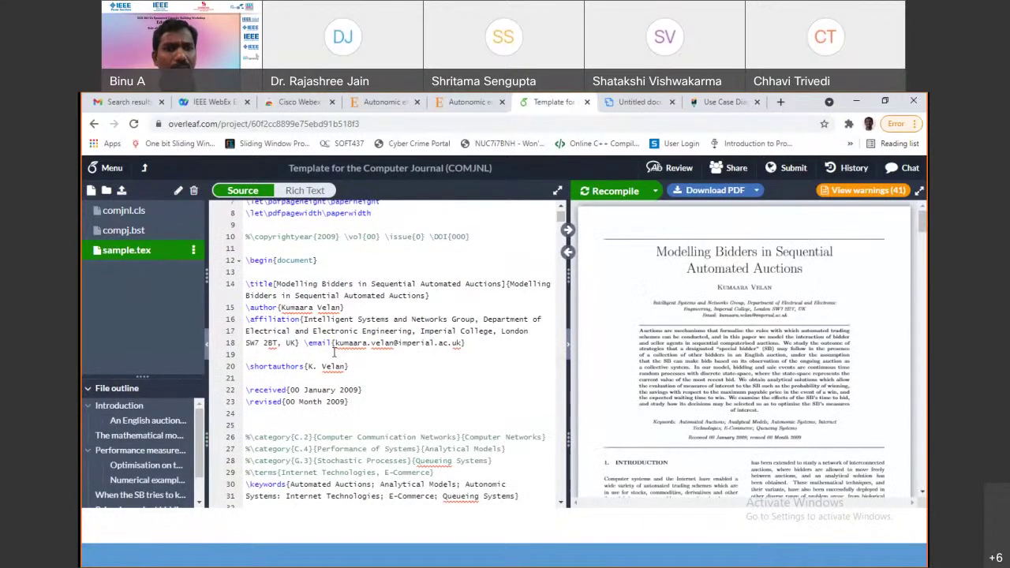
scroll(344, 355, "down", 3)
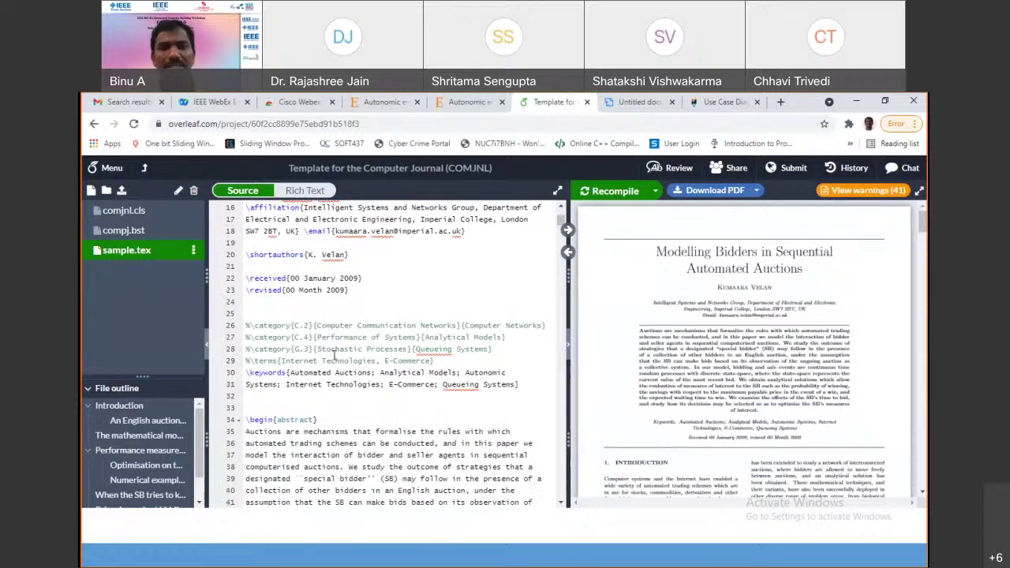
scroll(335, 355, "down", 8)
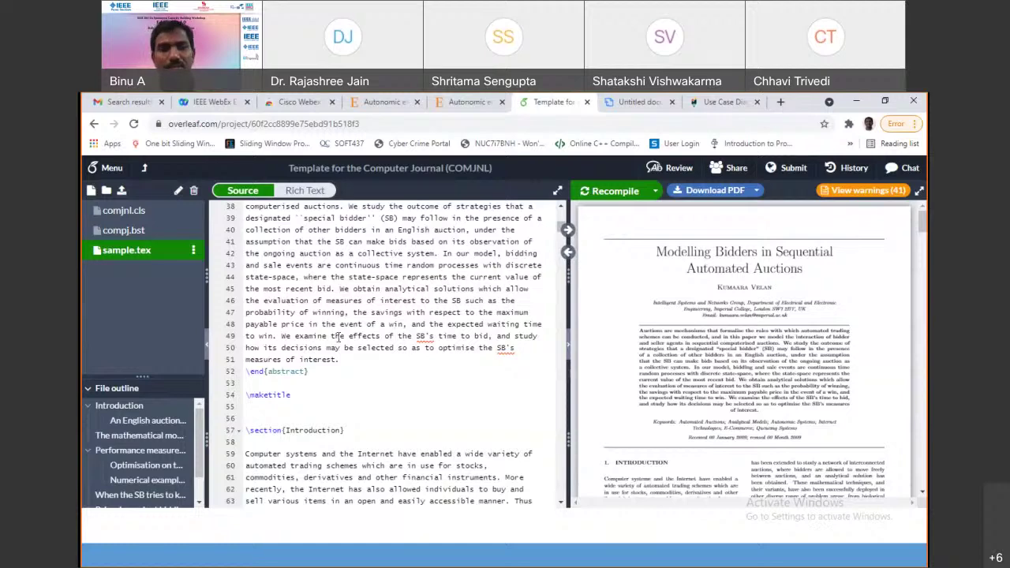
scroll(434, 310, "up", 10)
scroll(434, 310, "up", 2)
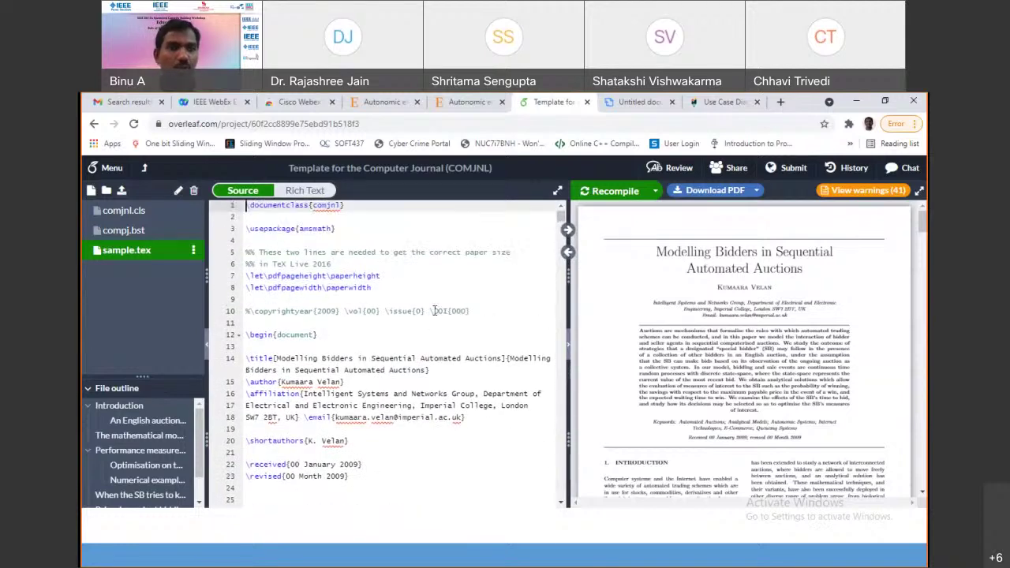
scroll(434, 310, "down", 4)
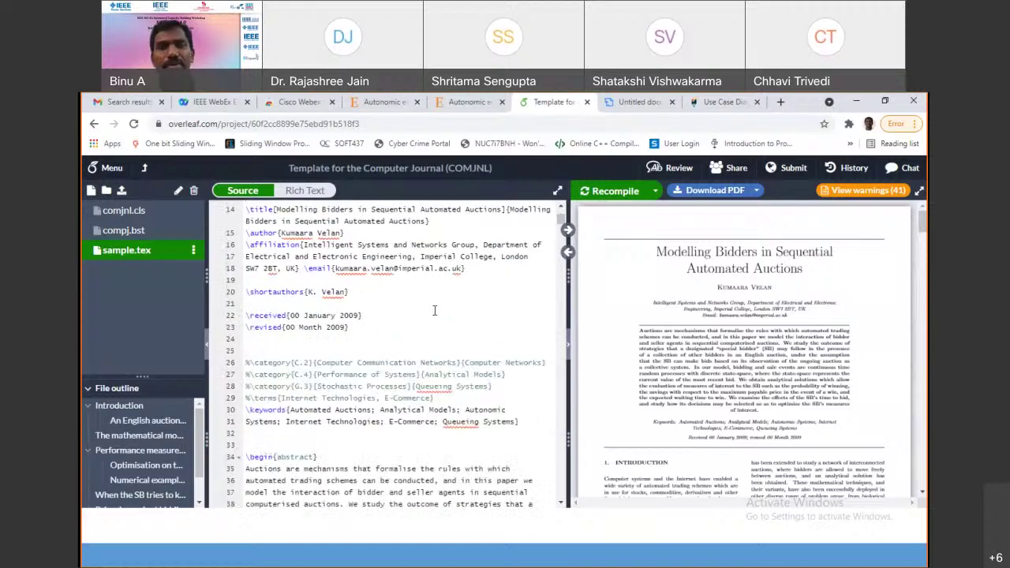
scroll(434, 310, "down", 12)
scroll(432, 310, "down", 13)
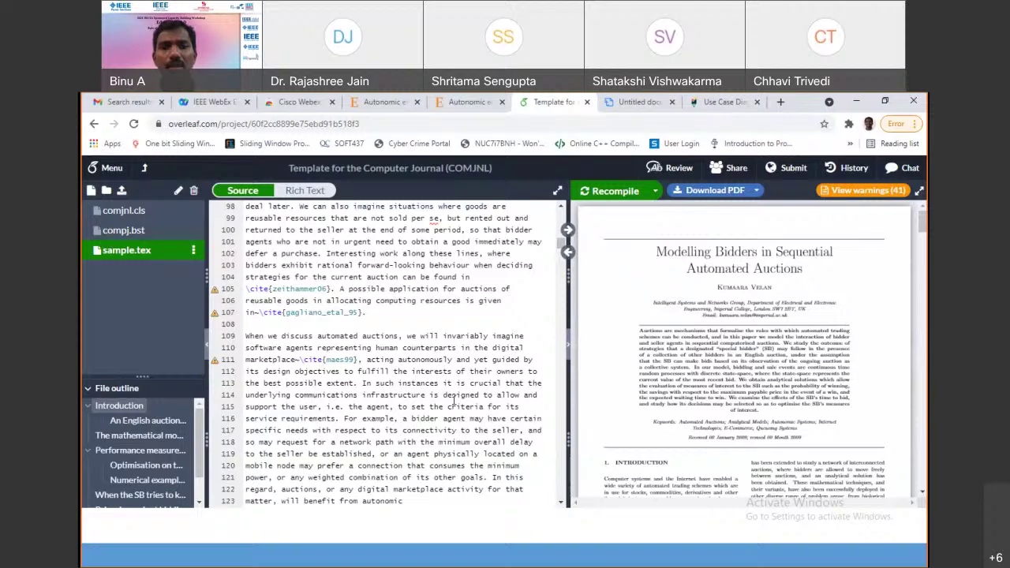
scroll(454, 402, "up", 5)
scroll(454, 402, "up", 6)
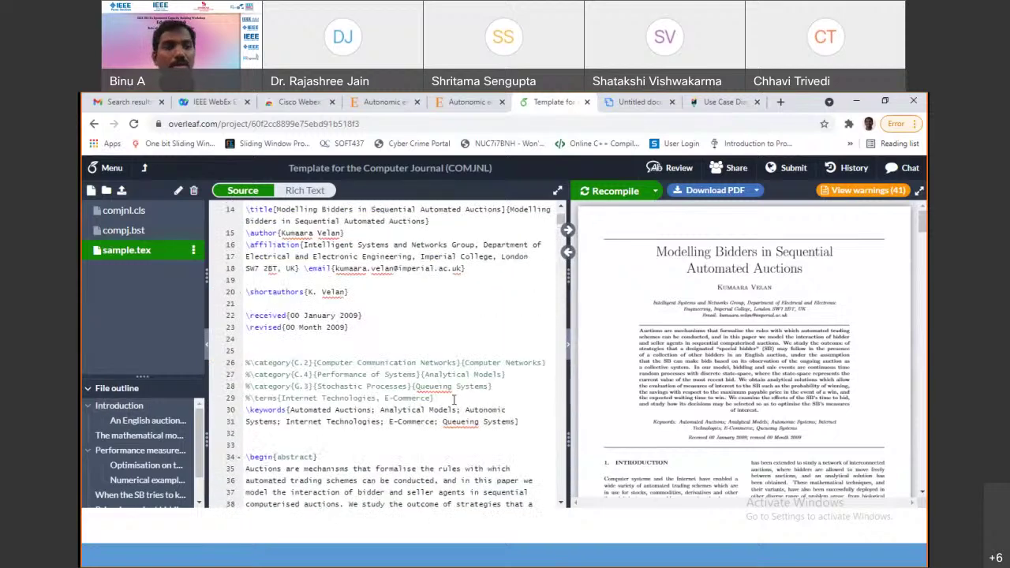
scroll(249, 308, "down", 1)
scroll(249, 307, "up", 2)
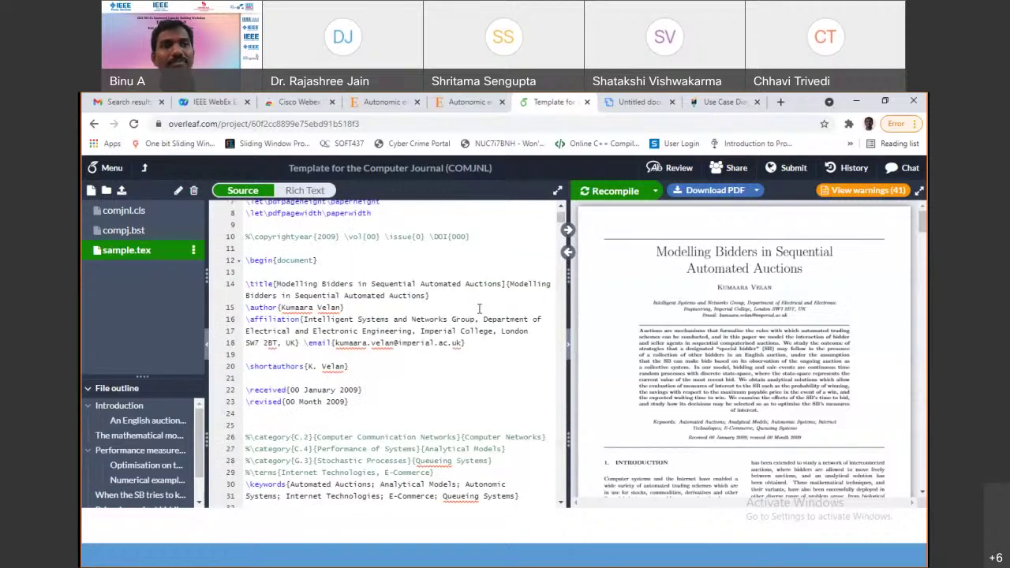